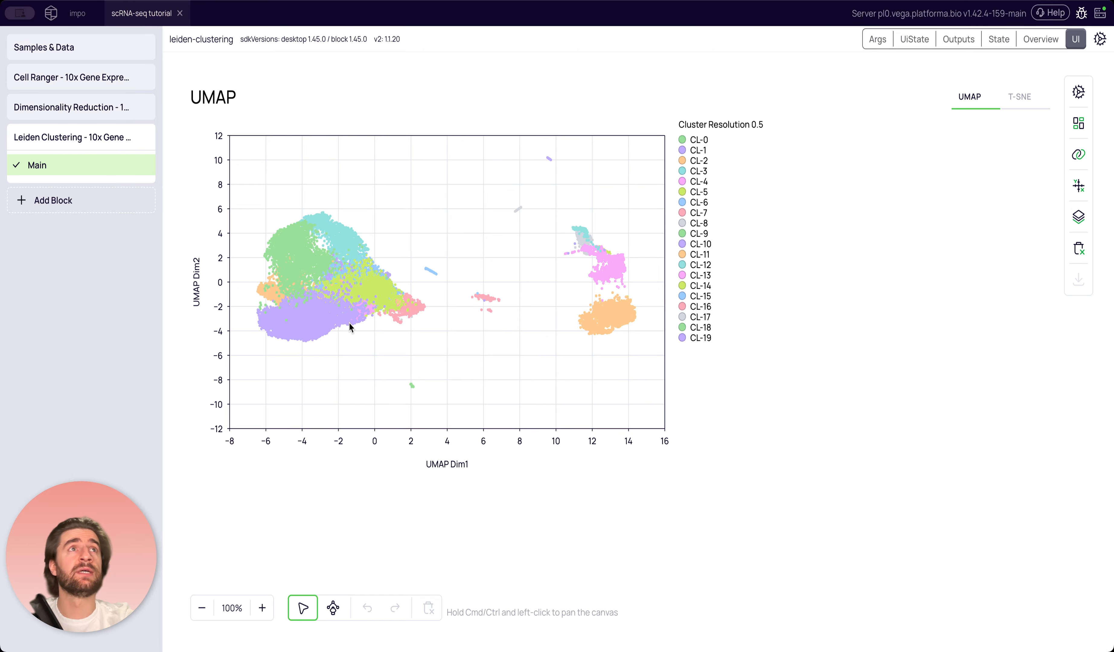
# Review the sample metadata, Cell Ranger results, dimensionality reduction UMAP and Leiden clustering UMAP of the project
pyautogui.click(73, 47)
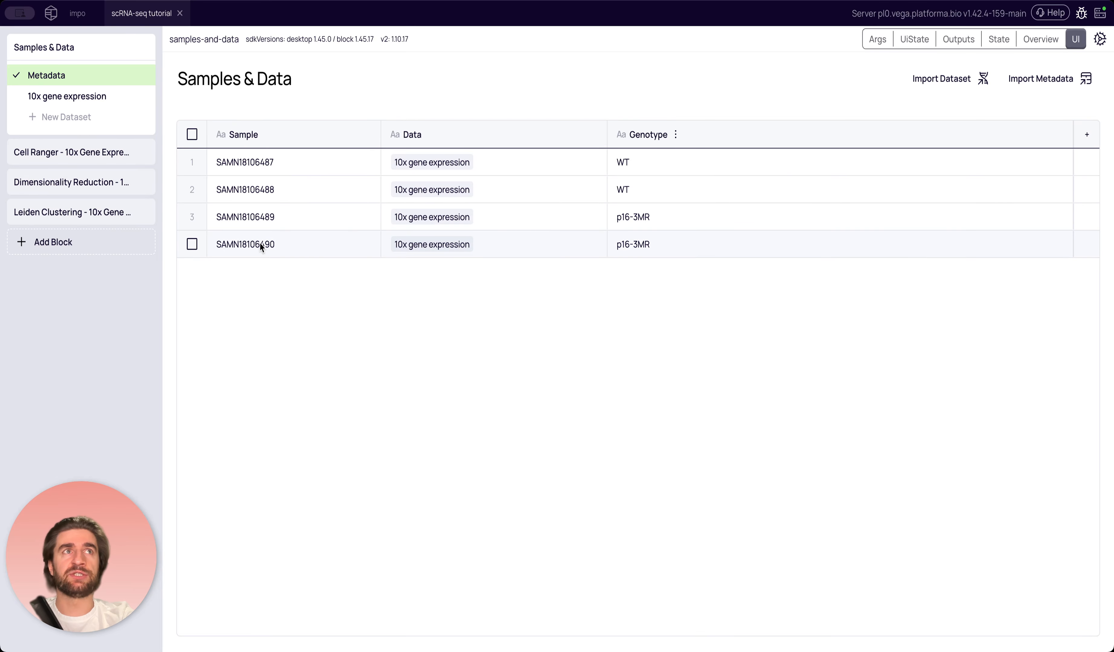
pyautogui.click(68, 152)
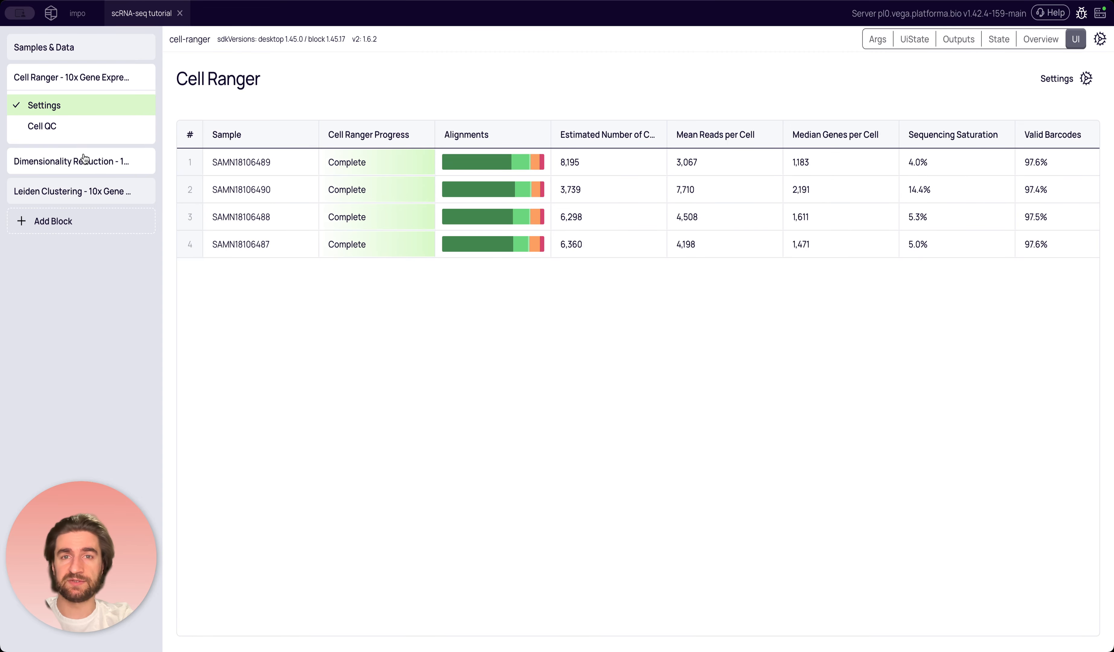
pyautogui.click(84, 159)
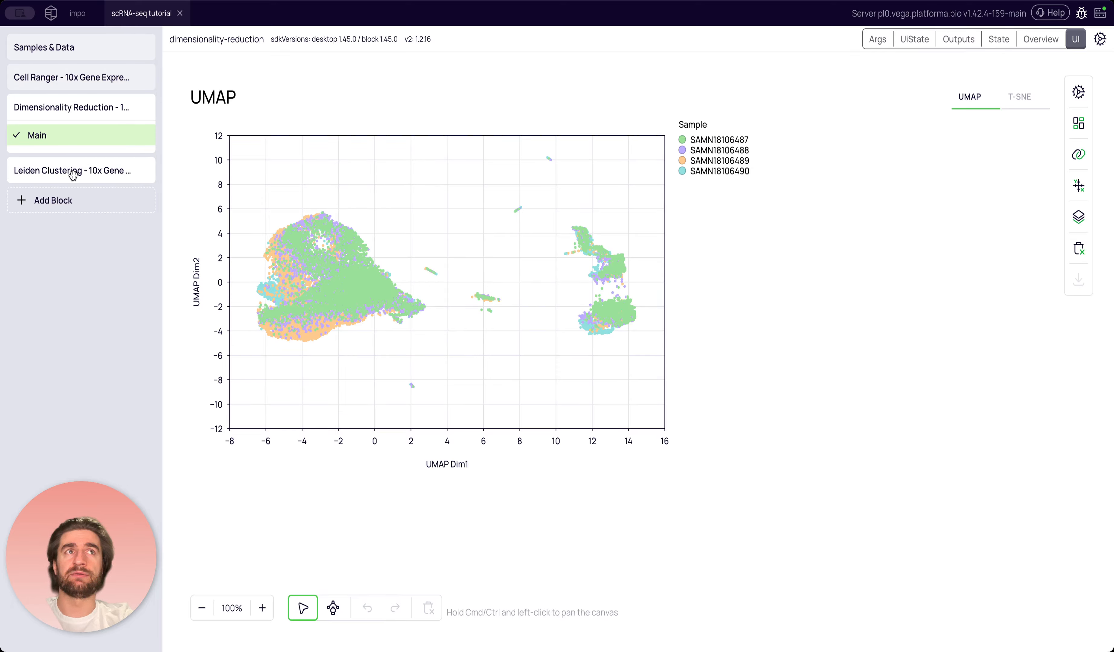
pyautogui.click(74, 174)
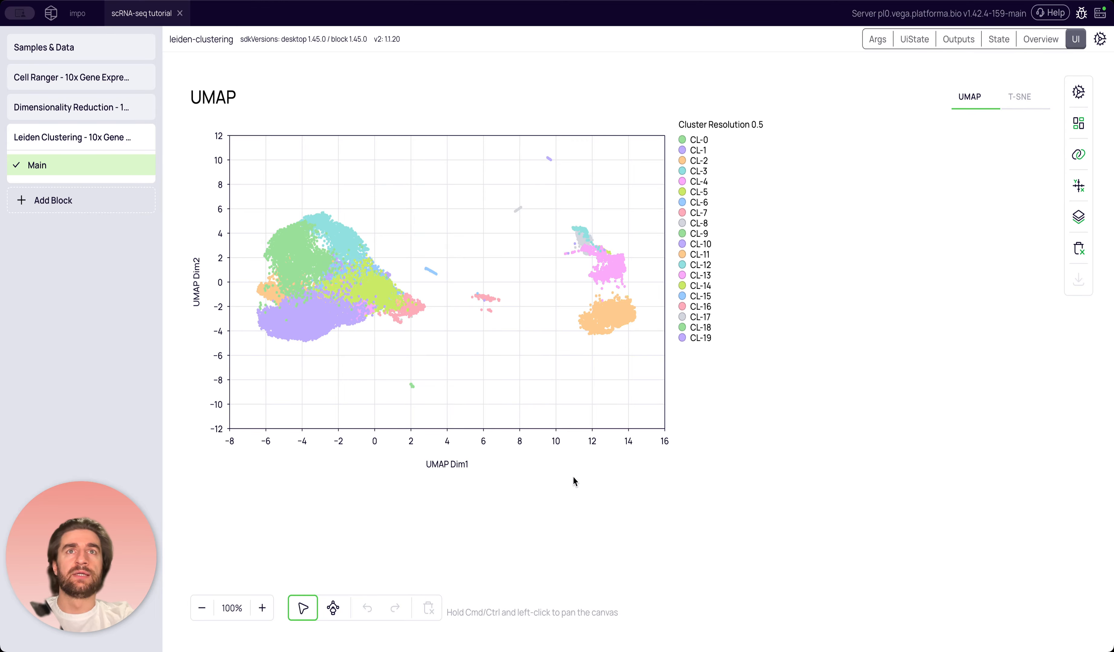
# Find the Compositional Analysis block by searching for "compo" and add it to the project
pyautogui.click(70, 203)
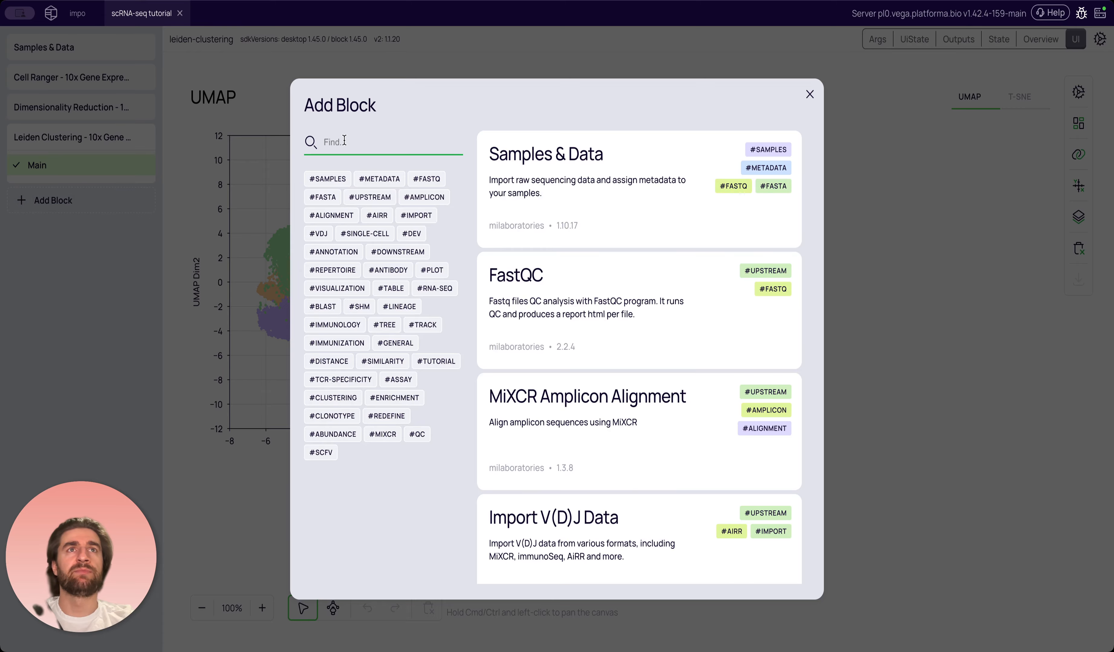
pyautogui.write('compo')
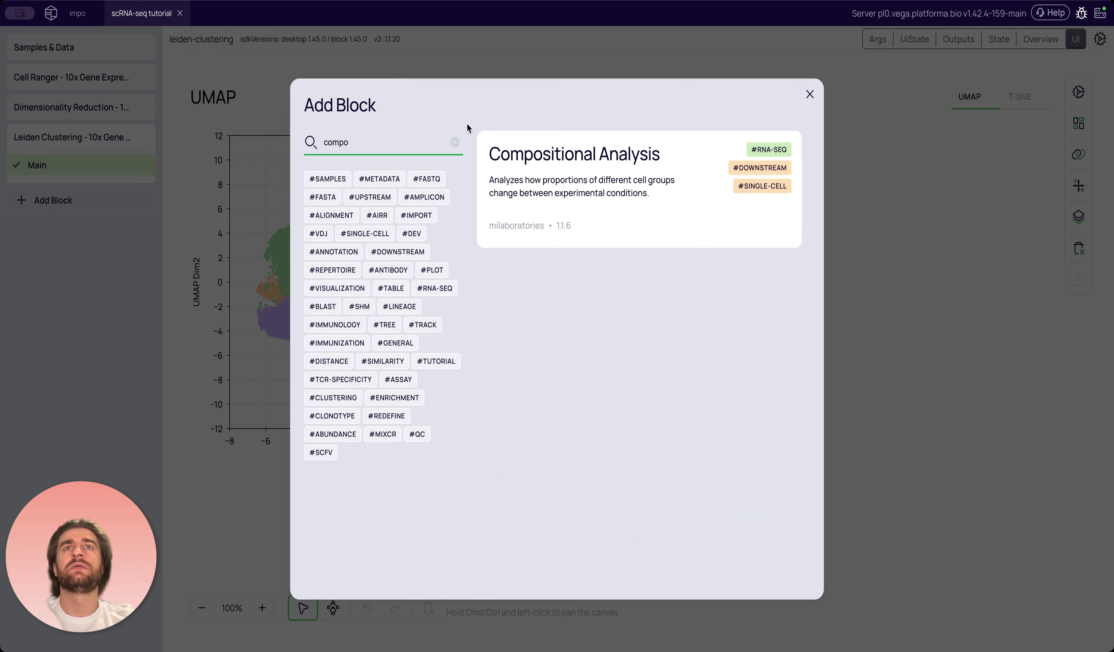
pyautogui.click(537, 166)
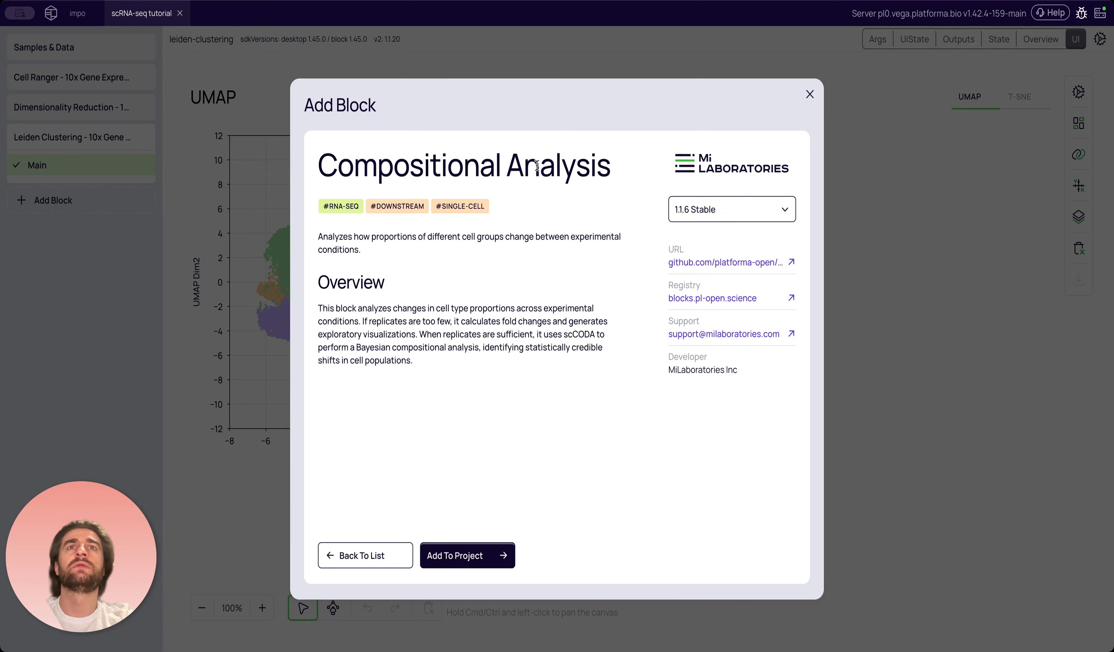
pyautogui.click(470, 554)
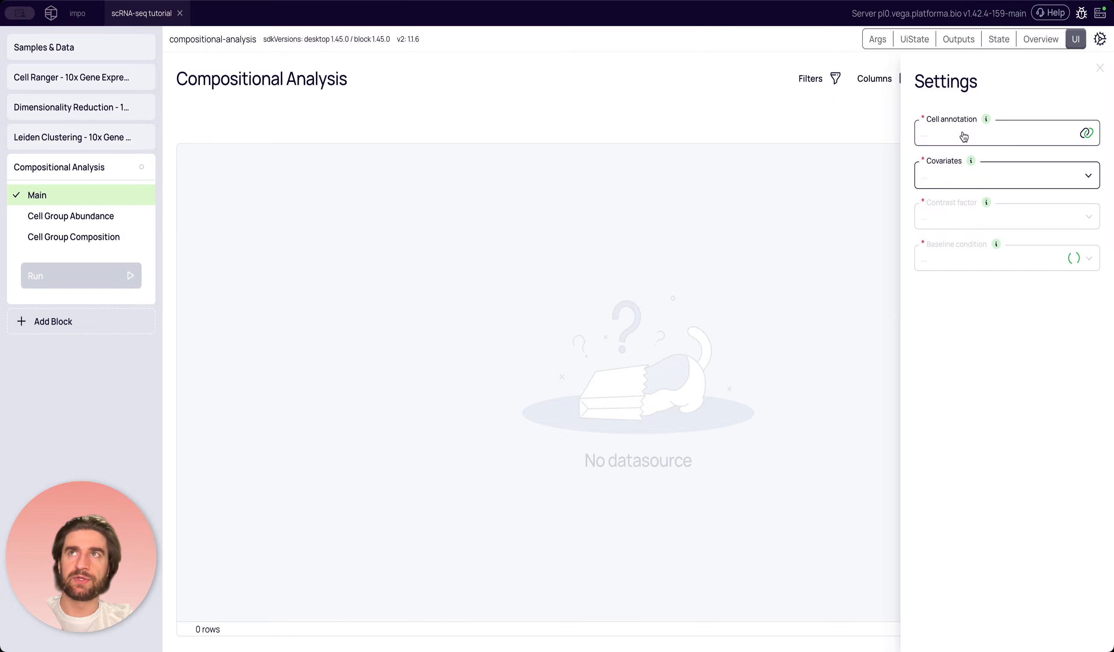
# Set the cell annotation to Cluster Resolution 0.5 and the covariates to Genotype for the compositional analysis
pyautogui.click(963, 137)
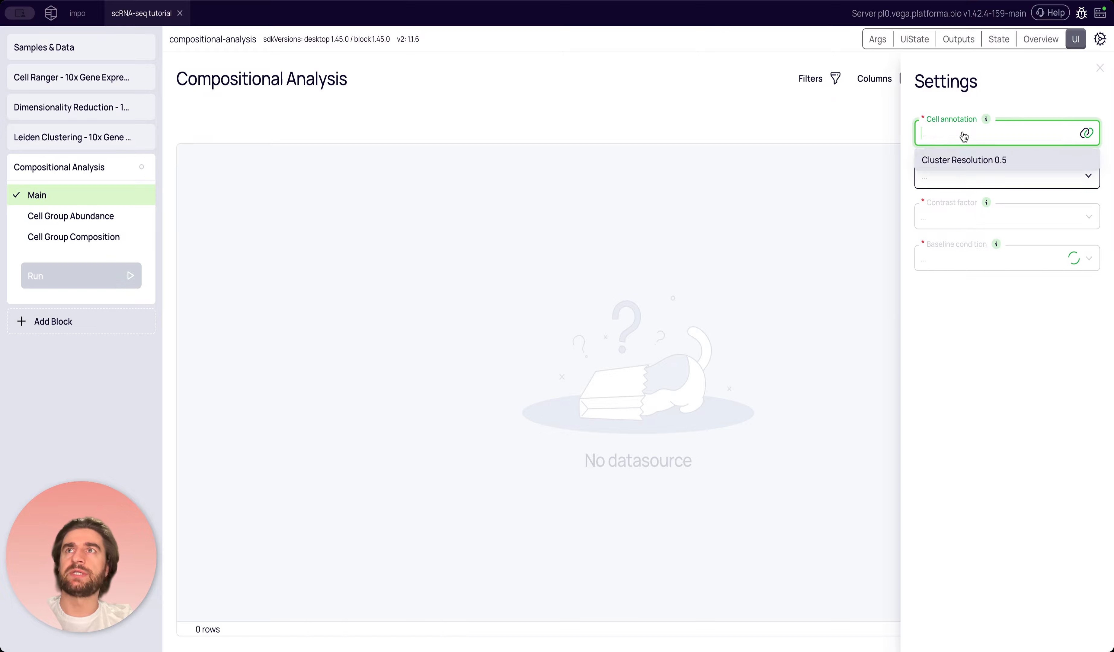
pyautogui.click(977, 163)
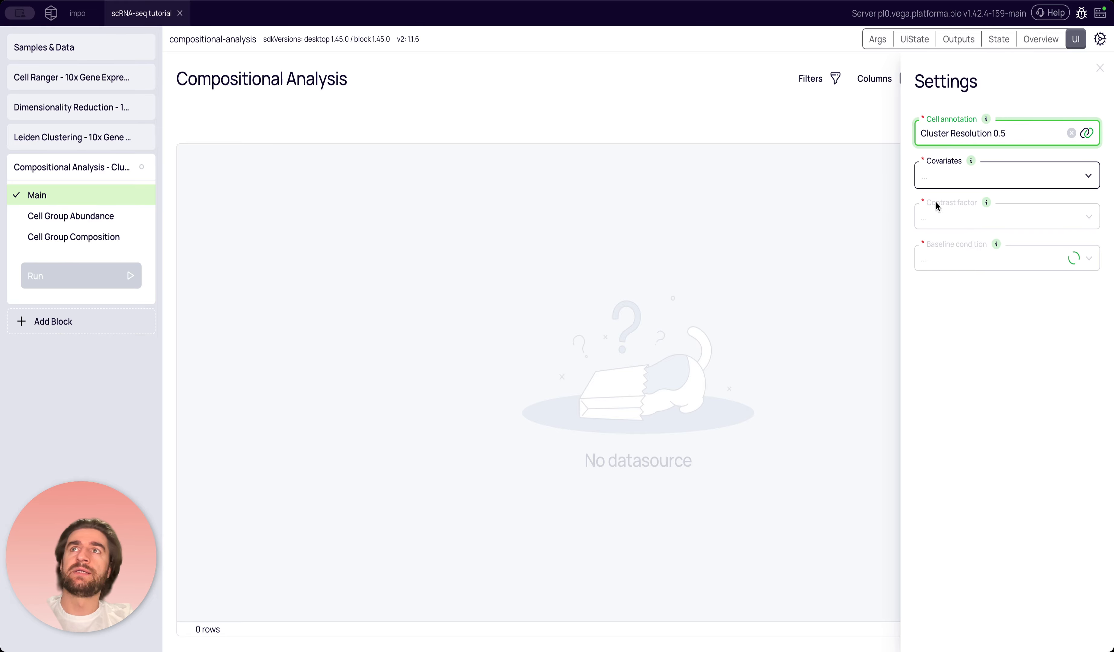
pyautogui.click(972, 179)
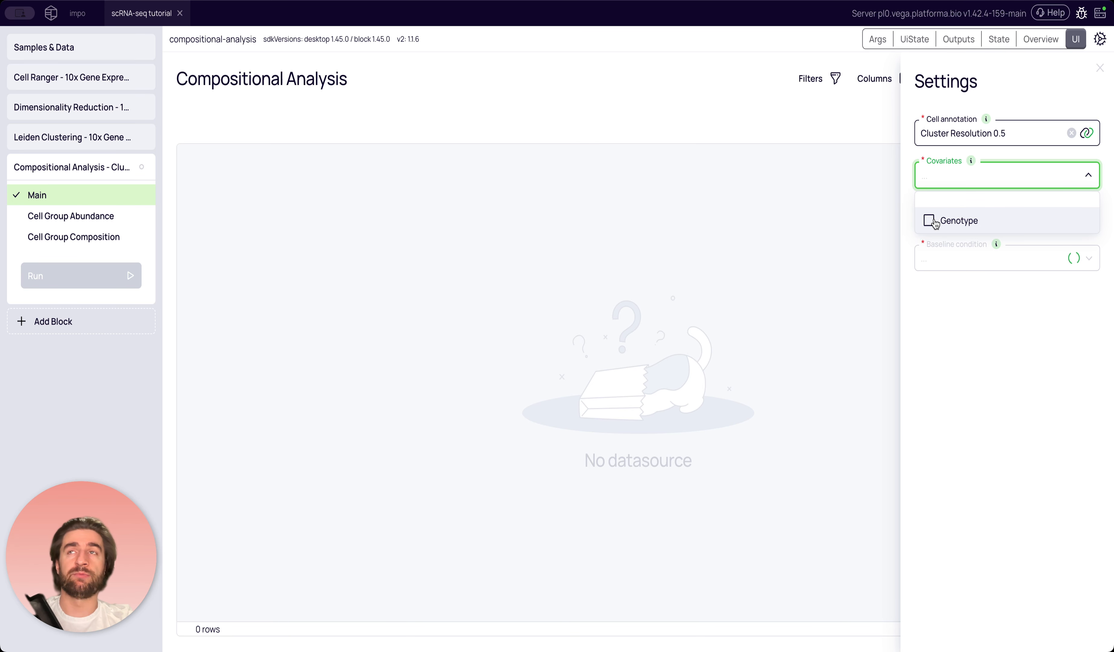
pyautogui.click(934, 220)
pyautogui.click(960, 295)
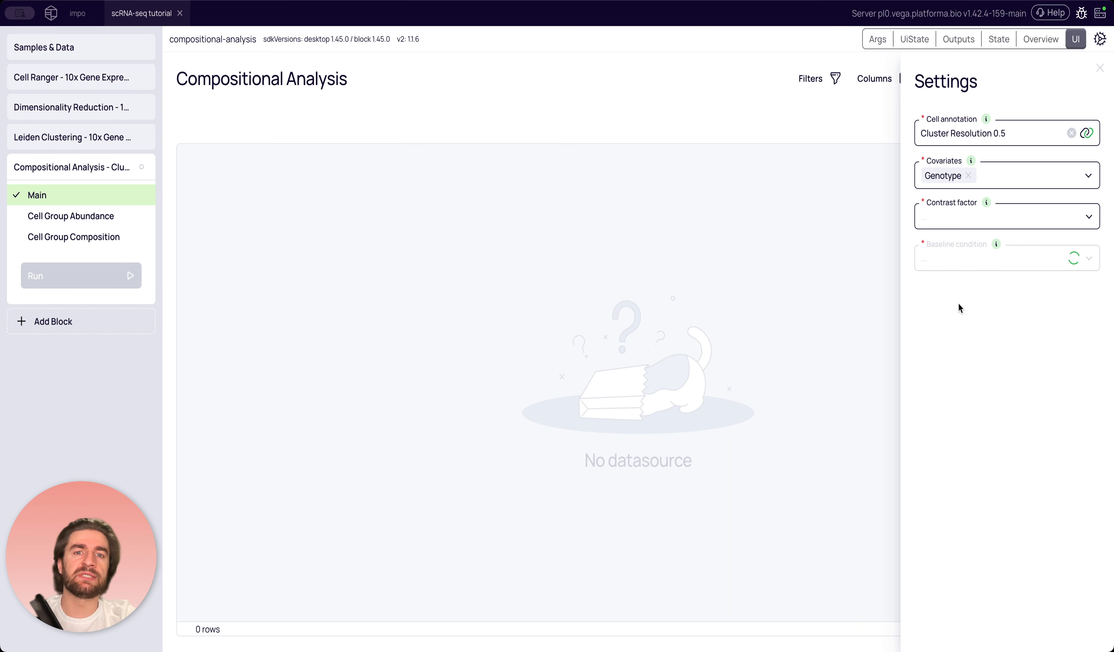
# Run the compositional analysis with Genotype as the contrast factor and WT as the baseline condition
pyautogui.click(967, 222)
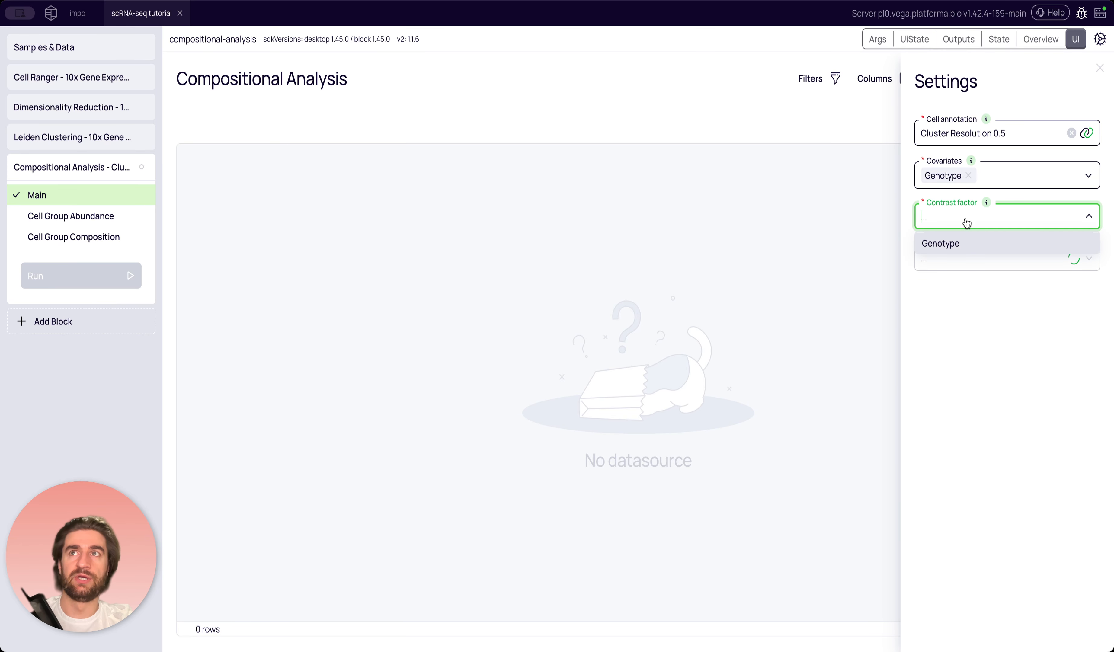
pyautogui.click(955, 249)
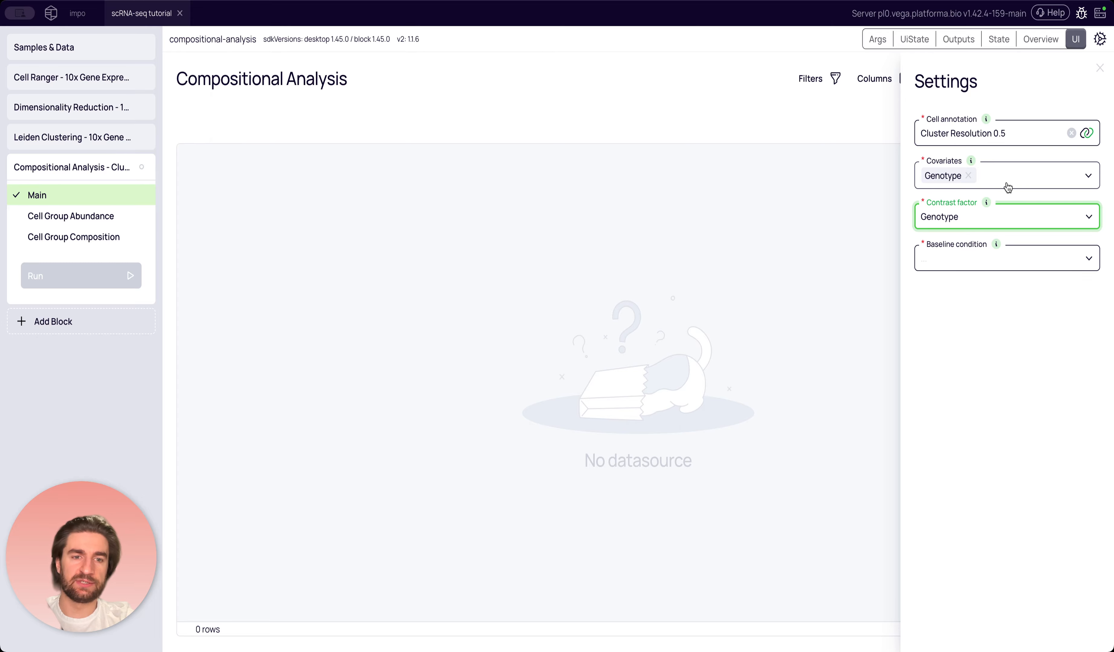
pyautogui.click(964, 269)
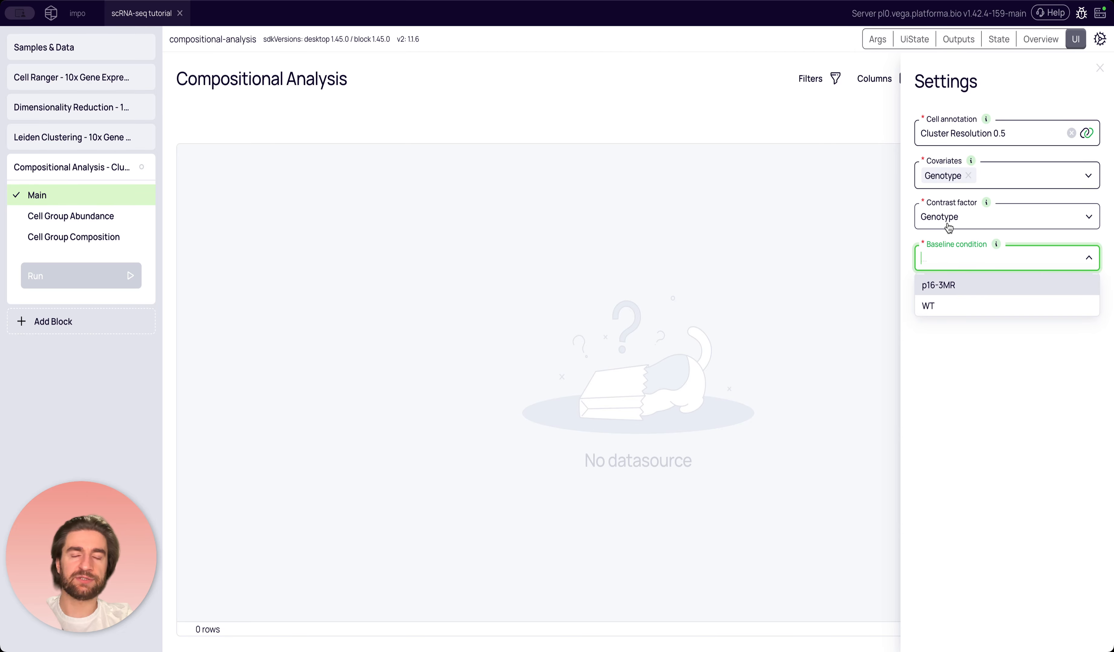
pyautogui.click(945, 309)
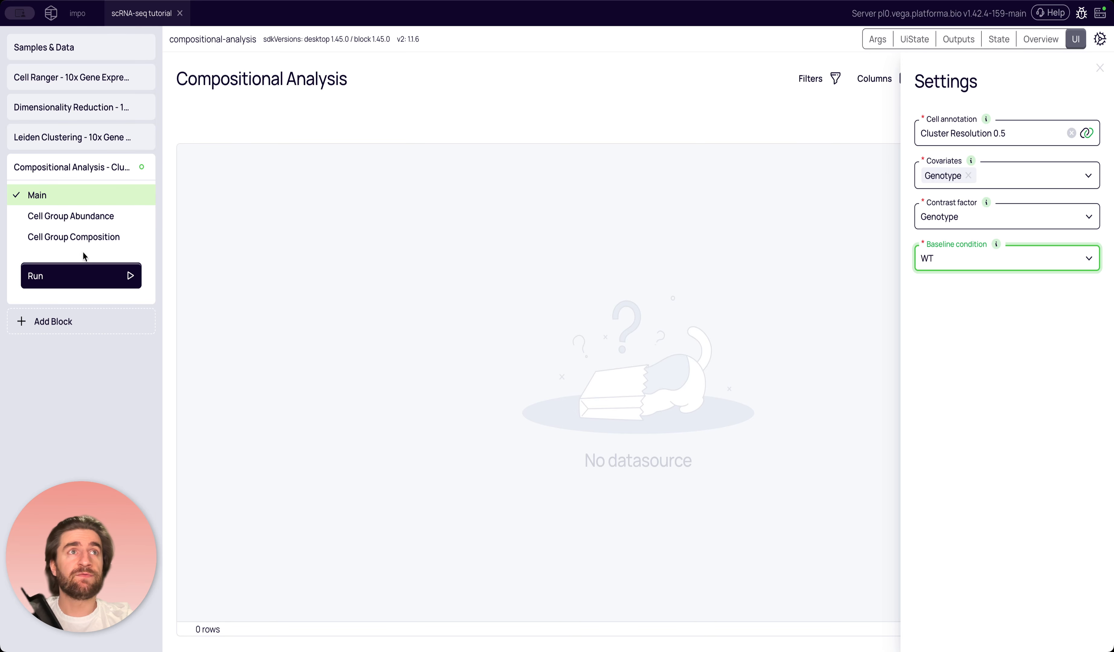
pyautogui.click(82, 278)
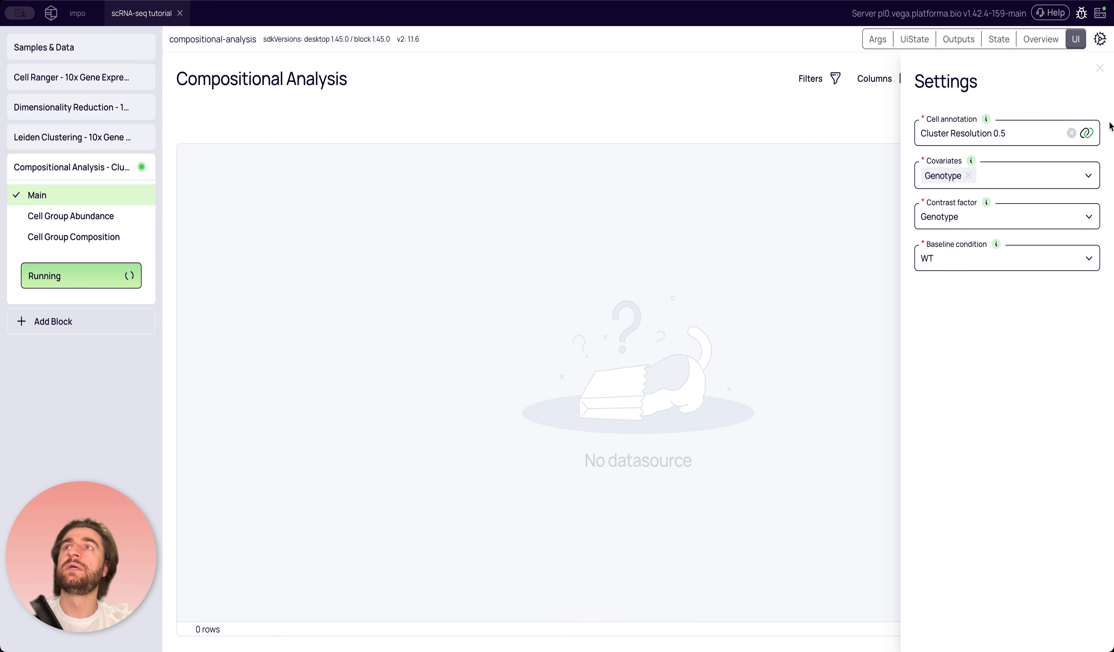
pyautogui.click(1101, 69)
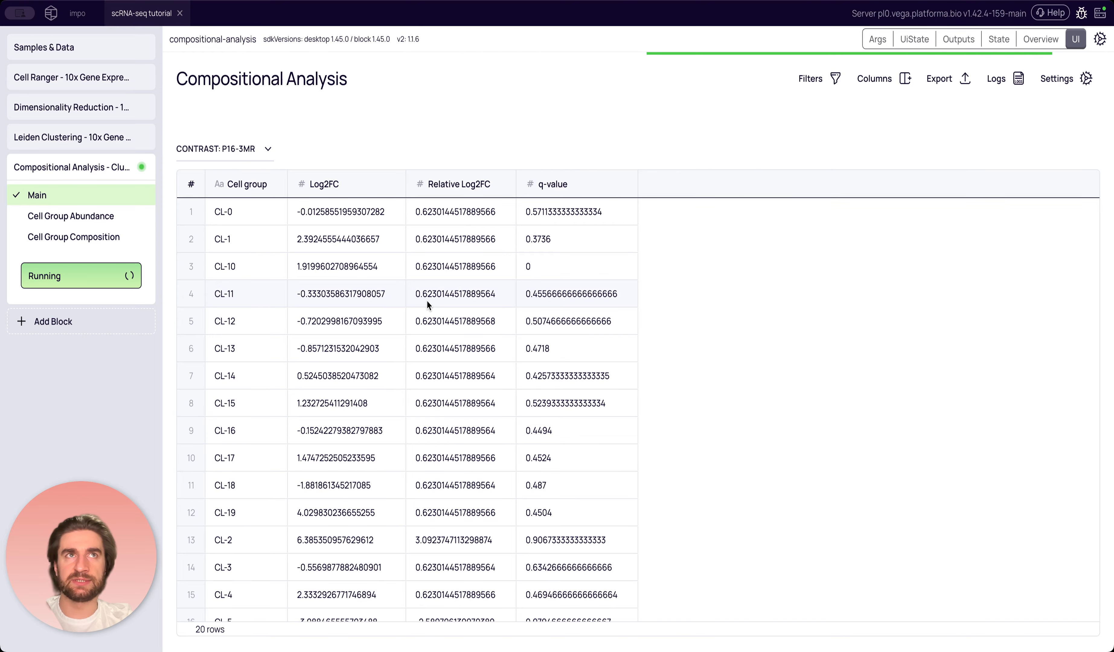
# Sort the compositional analysis results by Log2FC in descending order and examine all cell groups
pyautogui.scroll(-5, 251, 438)
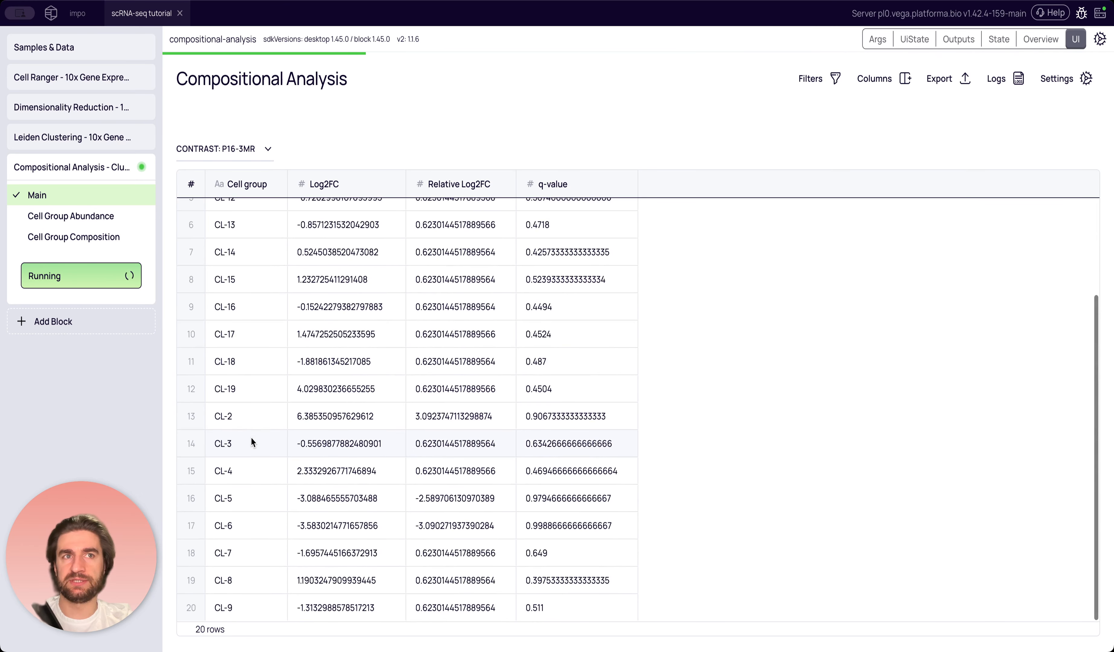
pyautogui.scroll(3, 251, 437)
pyautogui.scroll(2, 252, 438)
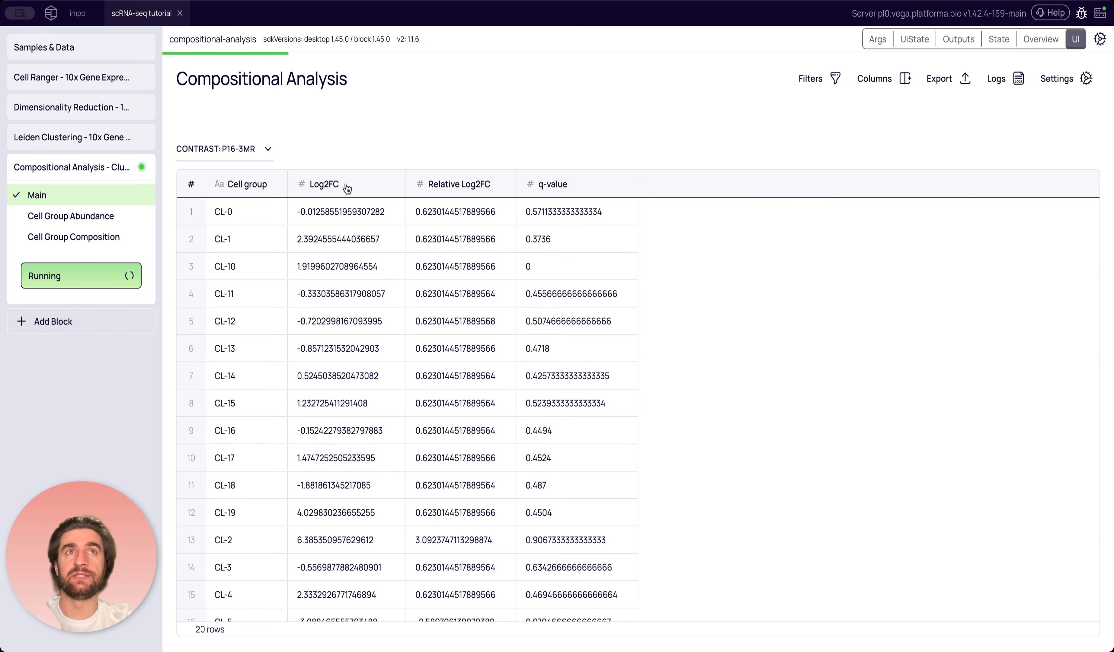
pyautogui.click(327, 188)
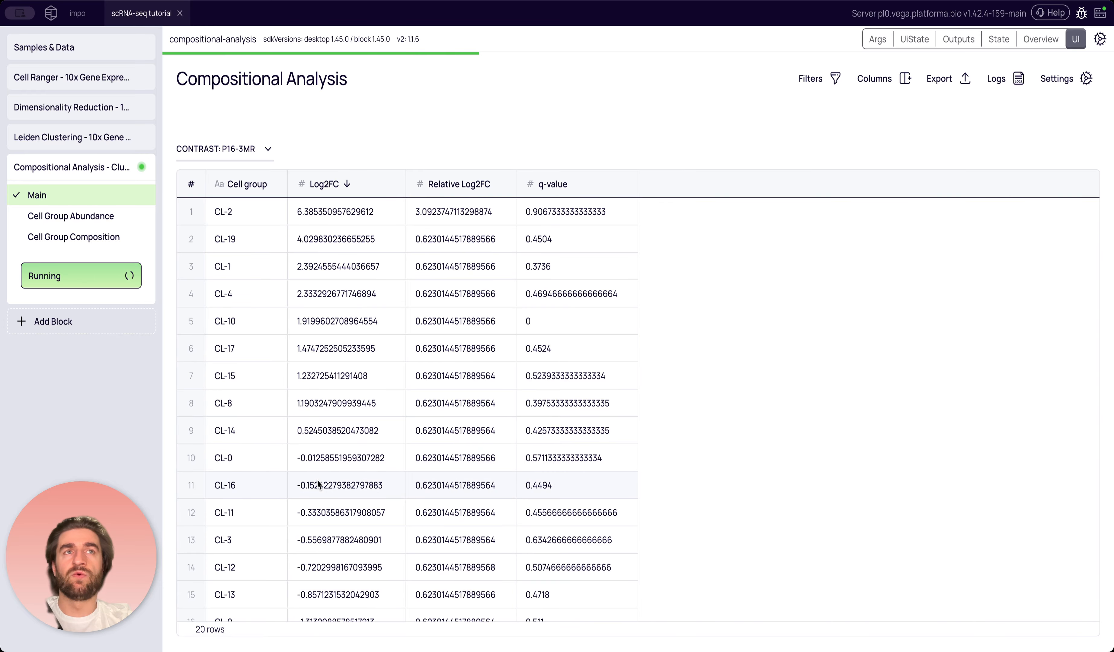
pyautogui.scroll(-3, 318, 475)
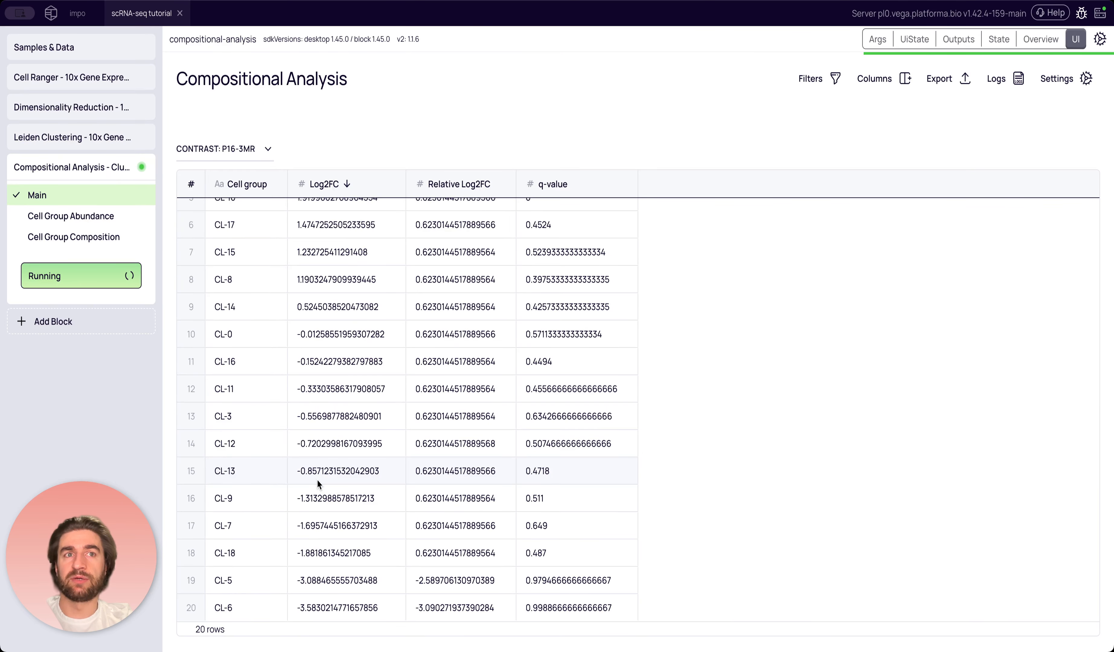
pyautogui.scroll(3, 317, 480)
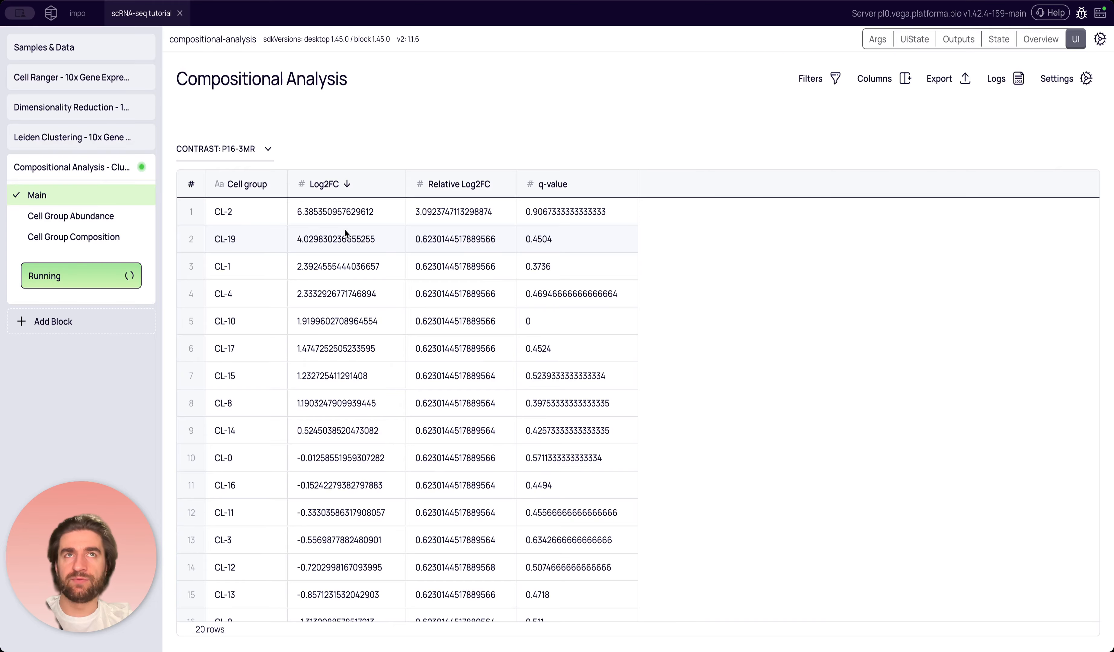
# Sort the results by Relative Log2FC in descending order and examine the cell groups and their q-values
pyautogui.moveTo(462, 194)
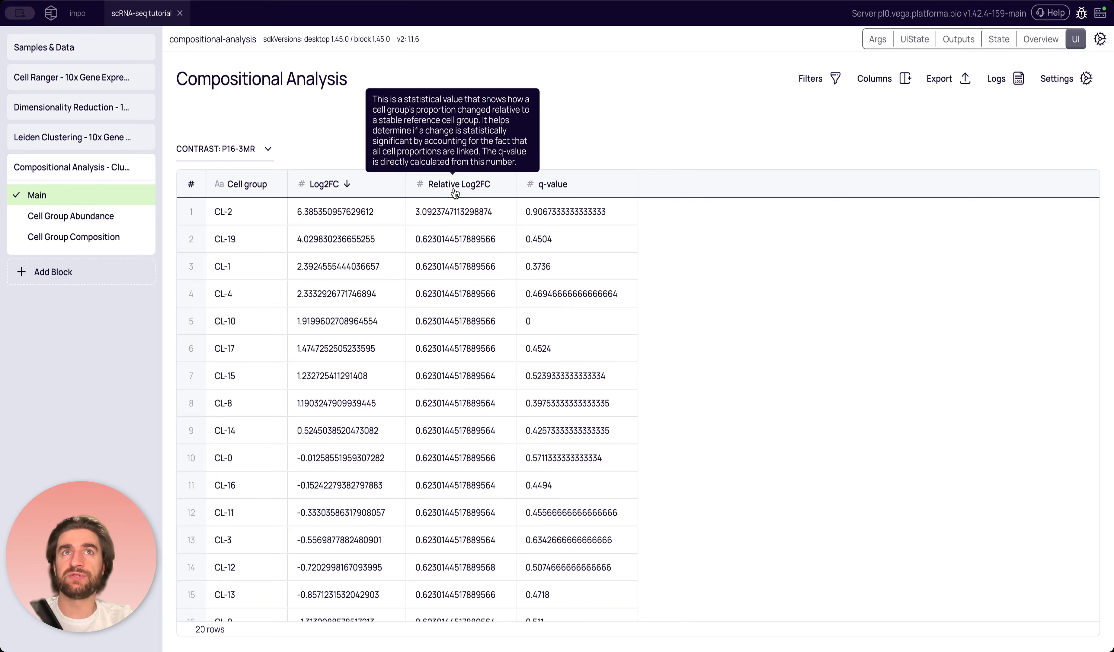
pyautogui.click(454, 193)
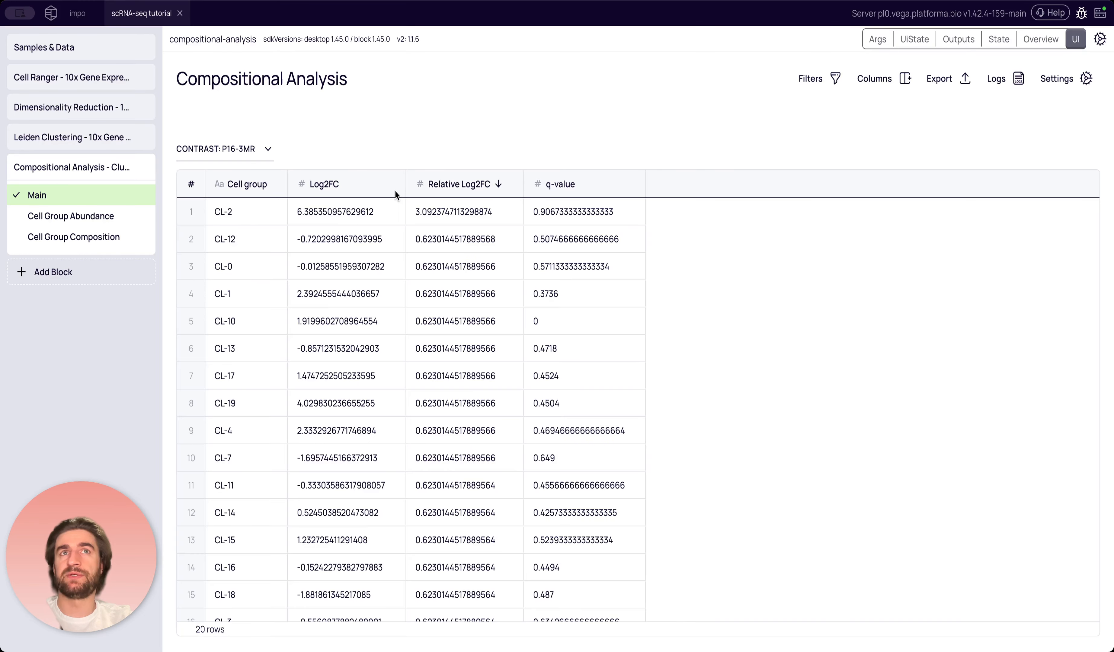
pyautogui.moveTo(456, 192)
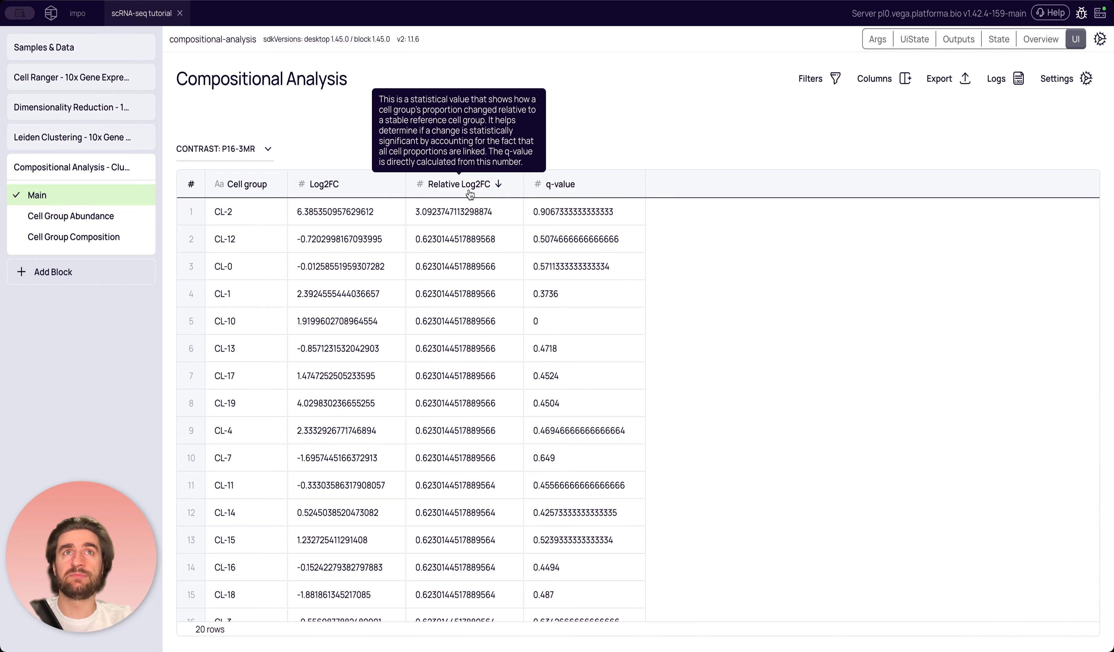
pyautogui.scroll(-3, 452, 301)
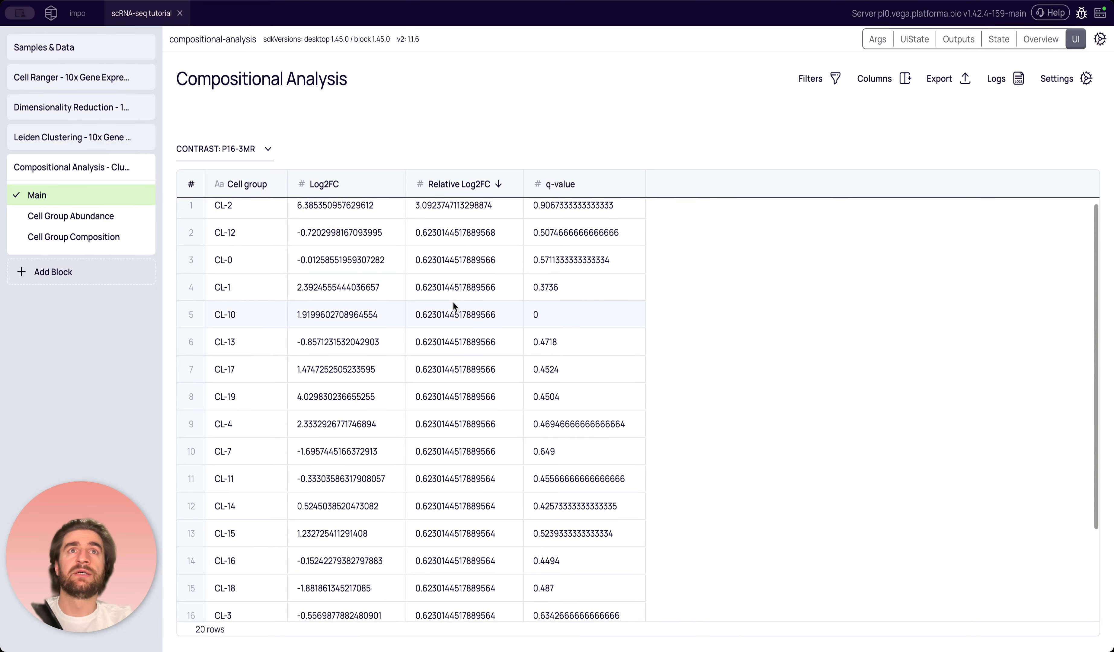
pyautogui.scroll(3, 453, 302)
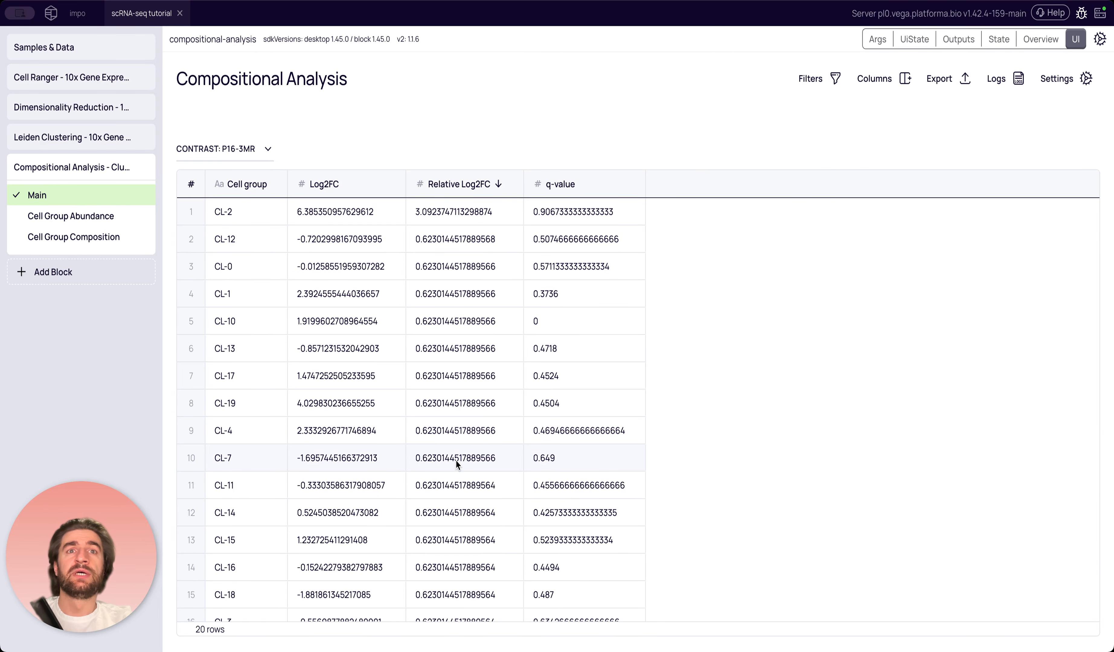
pyautogui.scroll(-3, 455, 460)
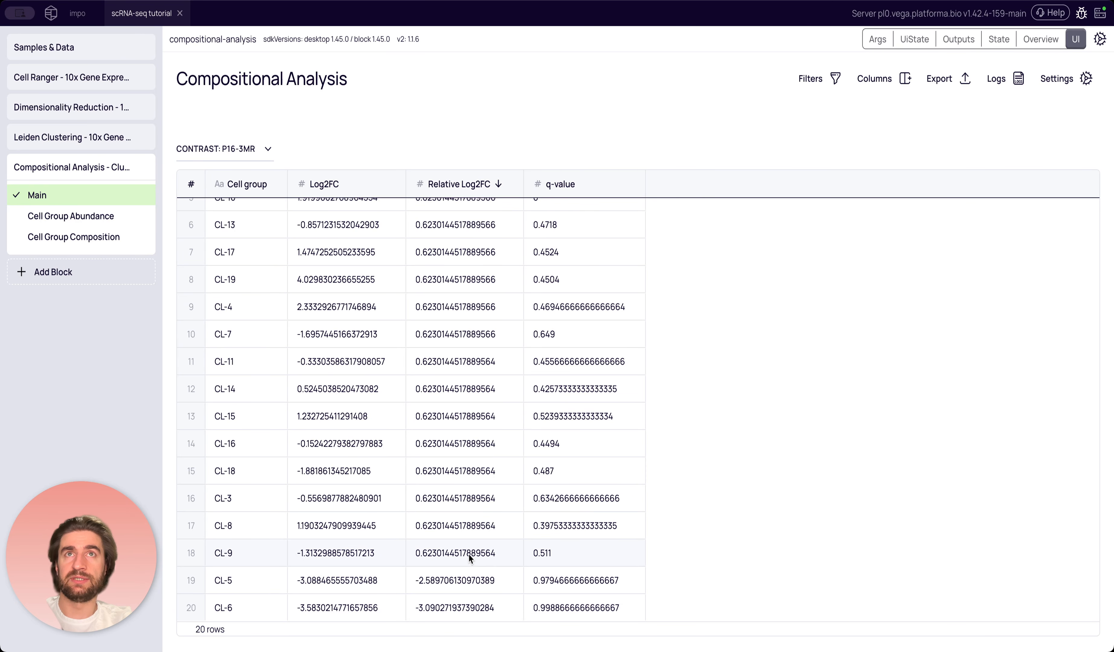
pyautogui.scroll(3, 470, 579)
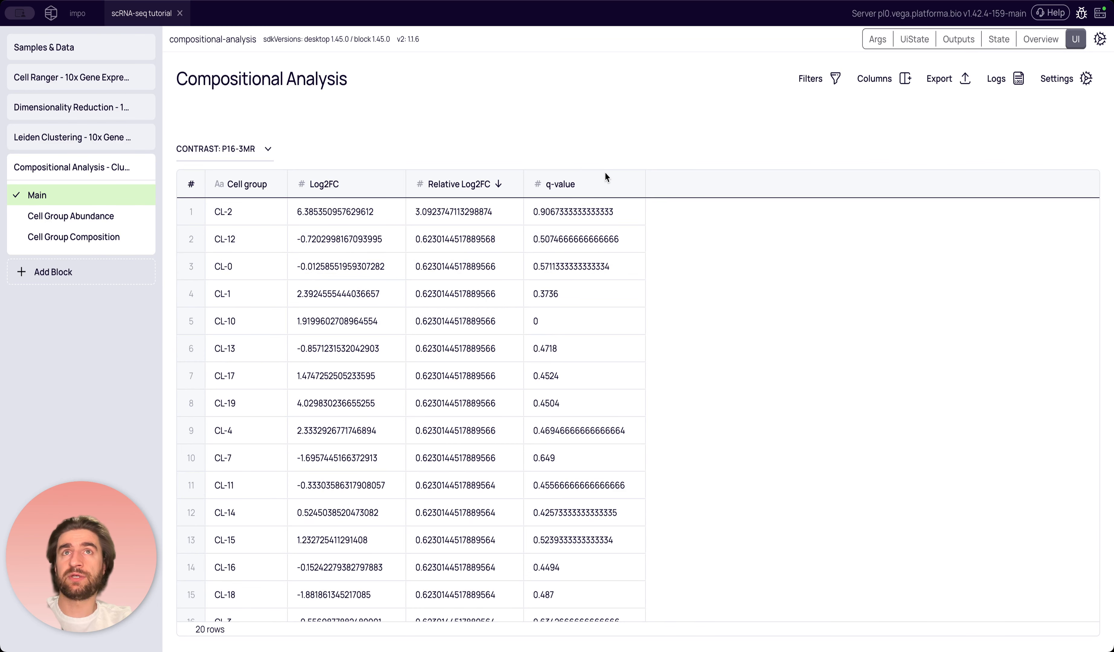
pyautogui.moveTo(575, 185)
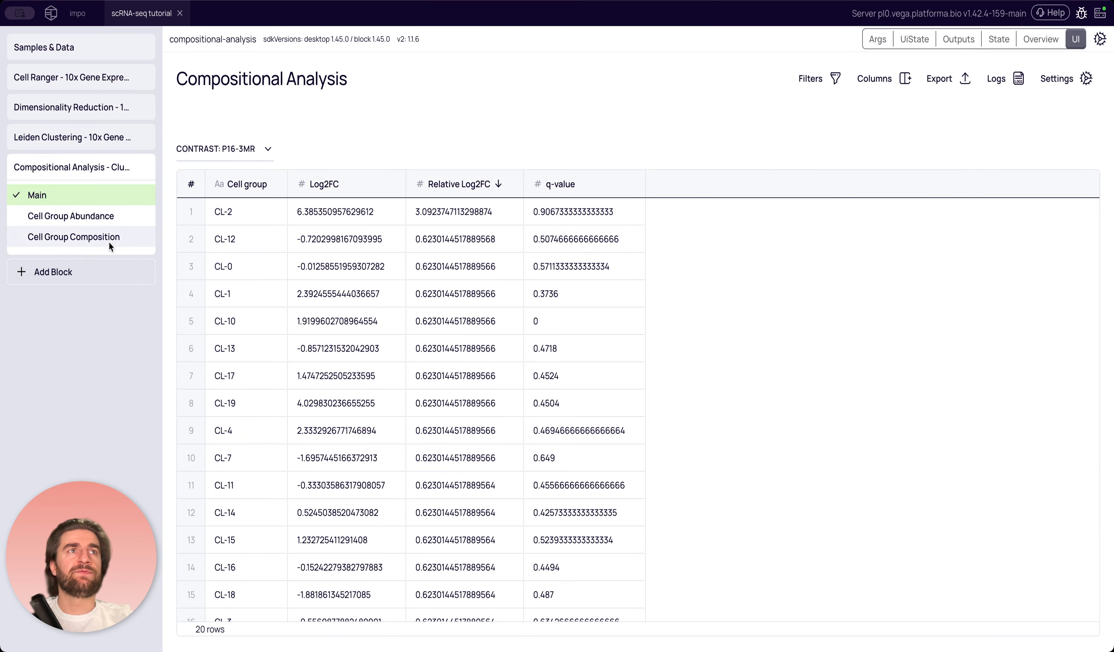
# Remove the Cell group secondary grouping and the Genotype primary grouping from the Cell Group Abundance chart
pyautogui.click(75, 219)
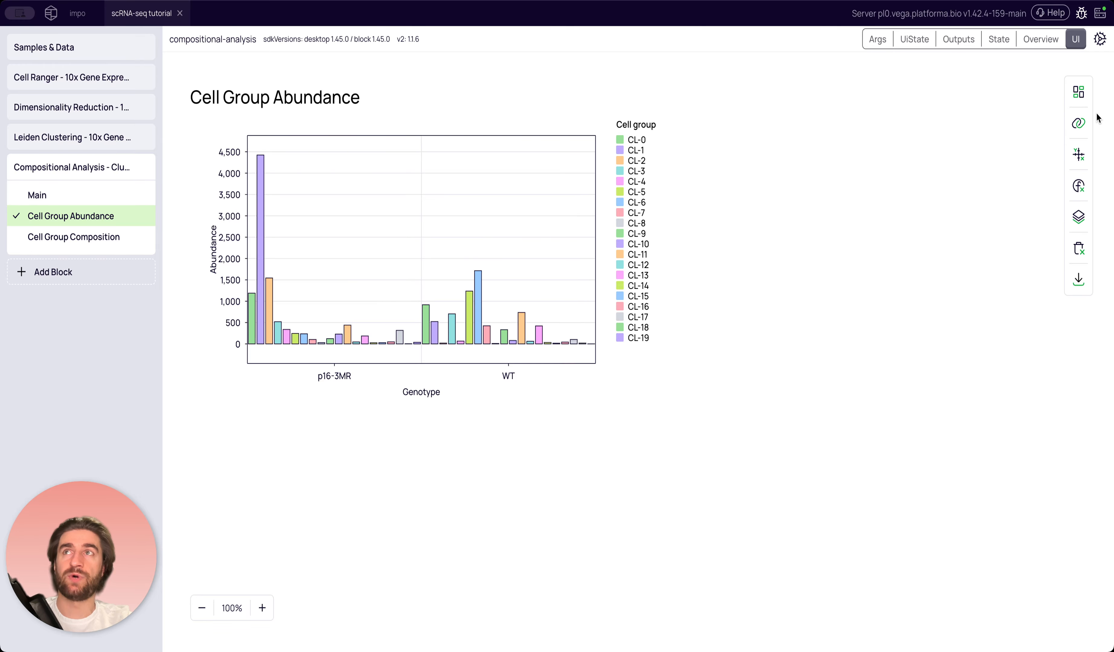
pyautogui.click(1080, 125)
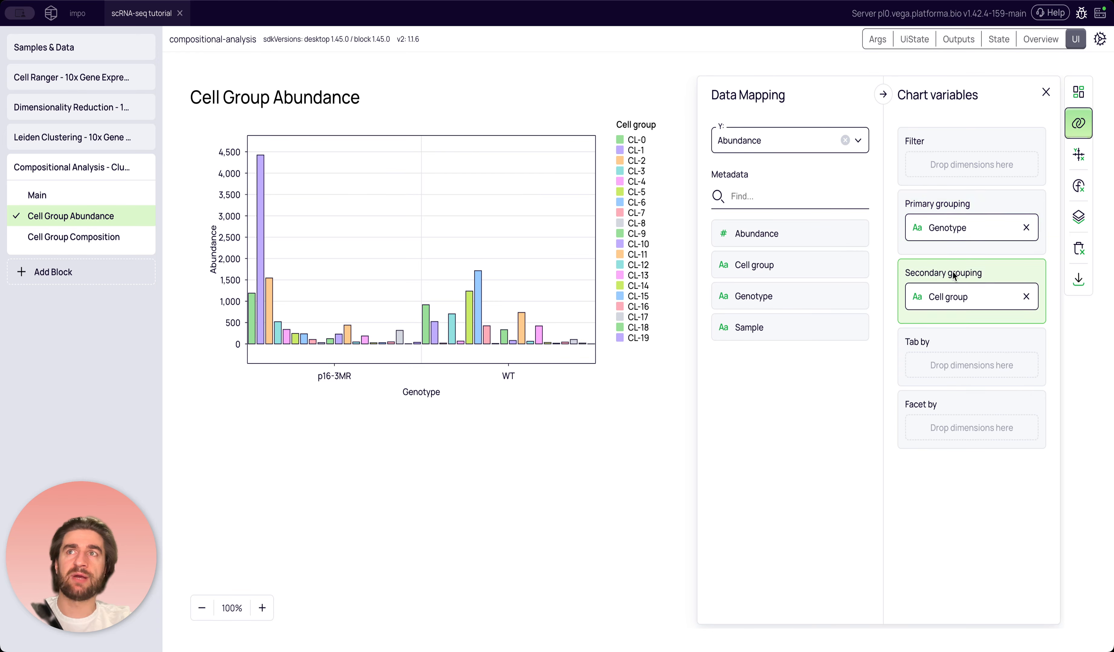
pyautogui.click(1028, 298)
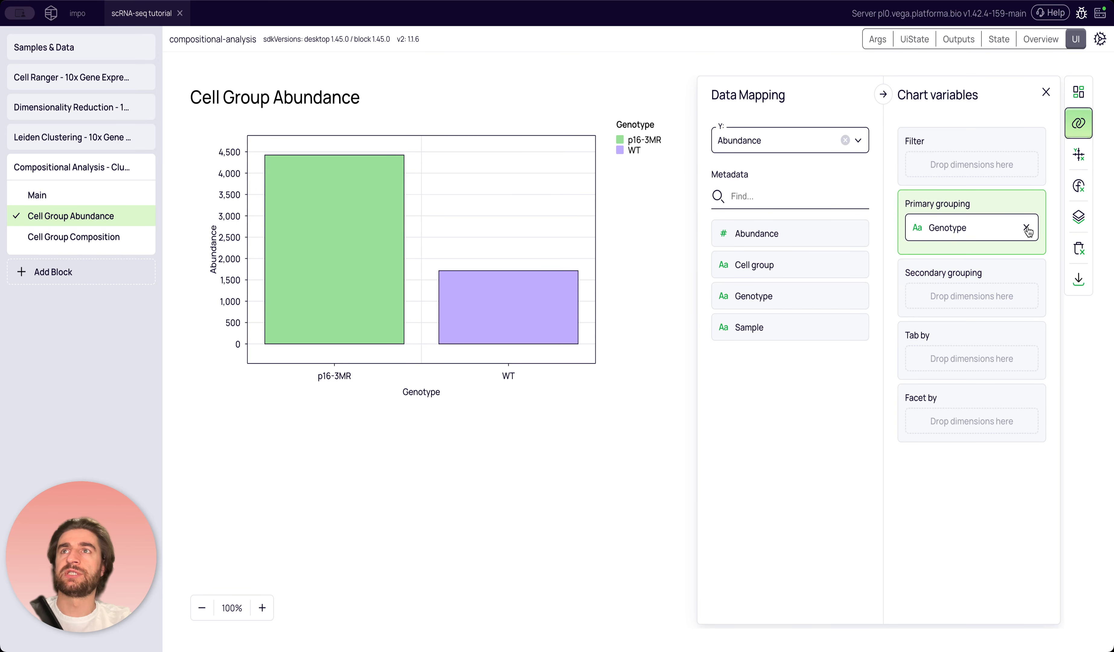
pyautogui.click(1026, 226)
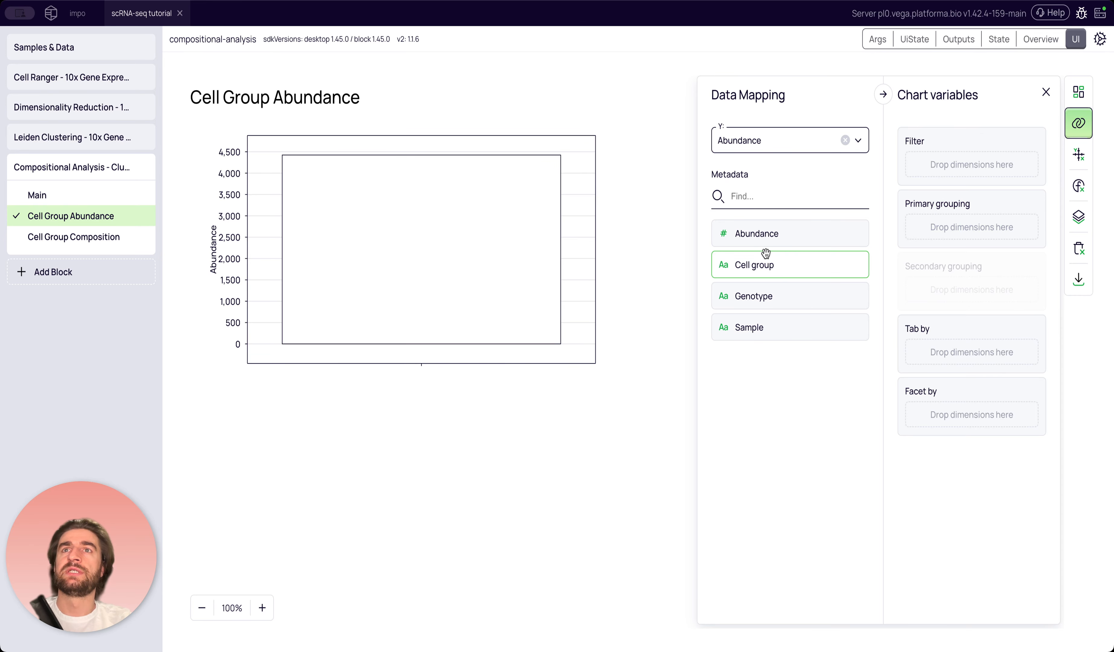
# Group the Cell Group Abundance chart by Cell group as primary grouping and Genotype as secondary grouping
pyautogui.moveTo(769, 261); pyautogui.dragTo(971, 228)
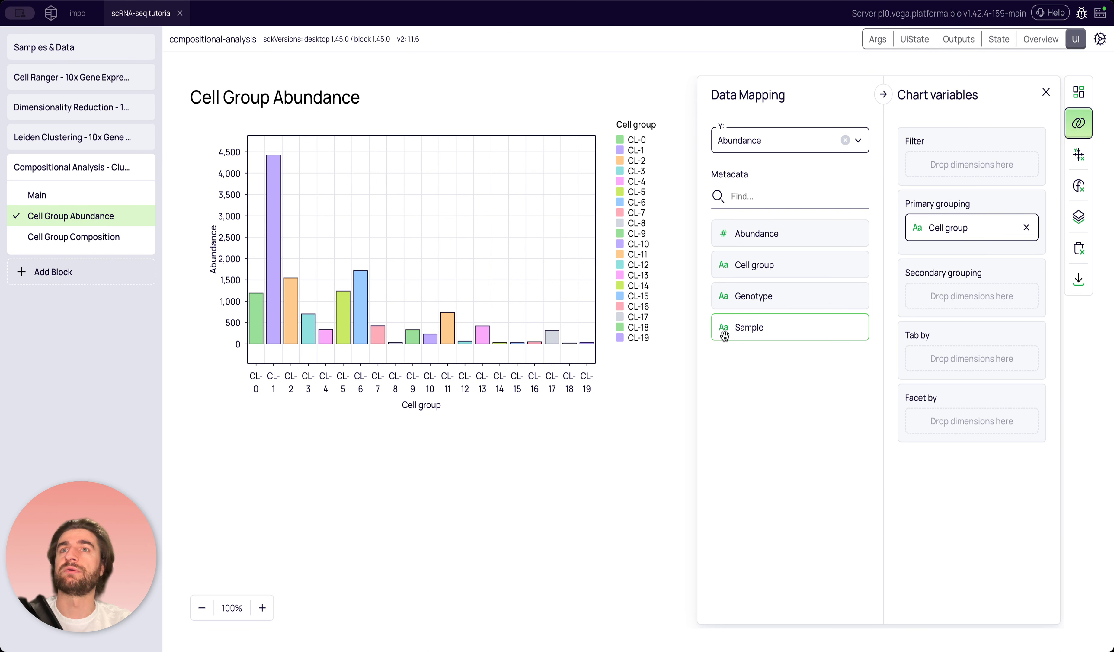
pyautogui.moveTo(826, 303); pyautogui.dragTo(968, 300)
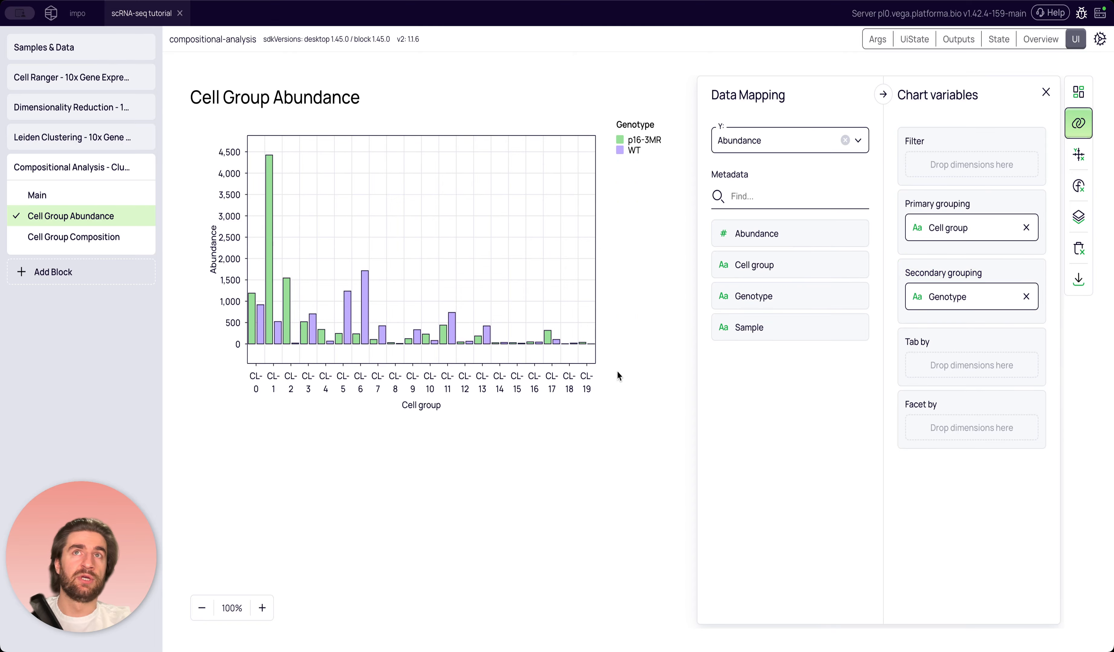
pyautogui.click(650, 393)
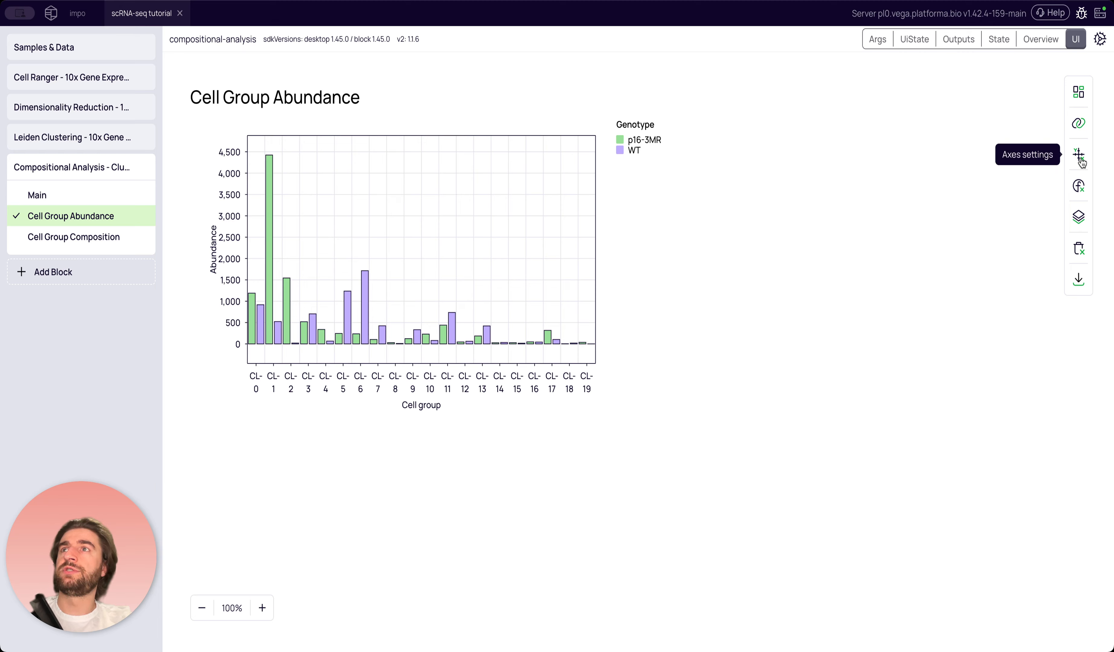
# Reorder the Genotype fill color entries so that WT comes before p16-3MR
pyautogui.click(1079, 217)
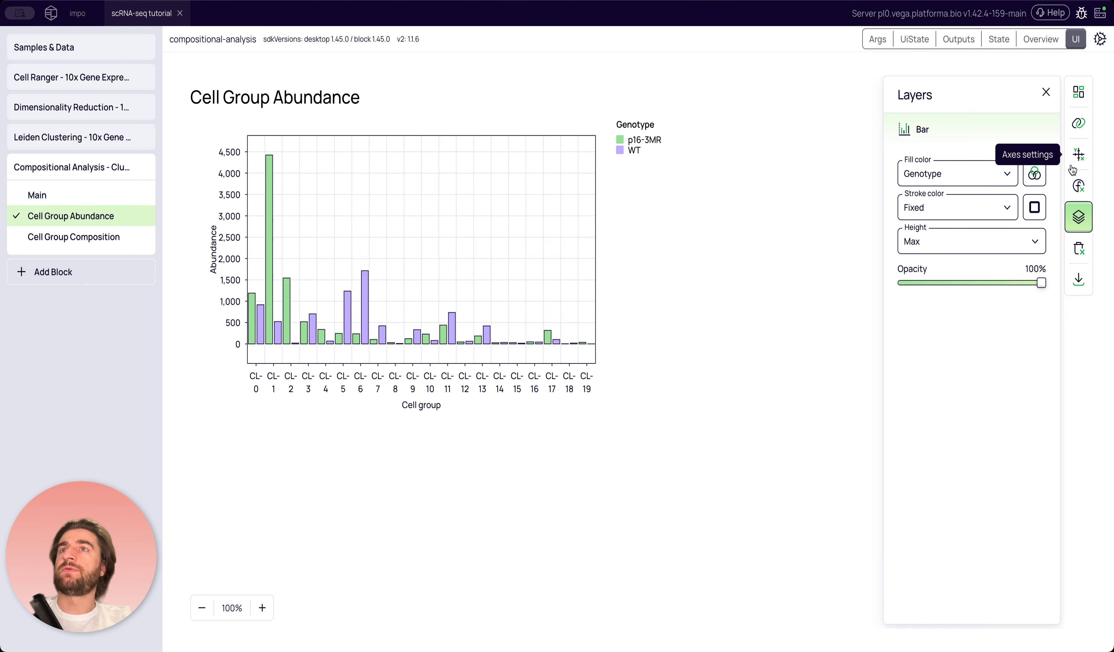
pyautogui.click(1034, 174)
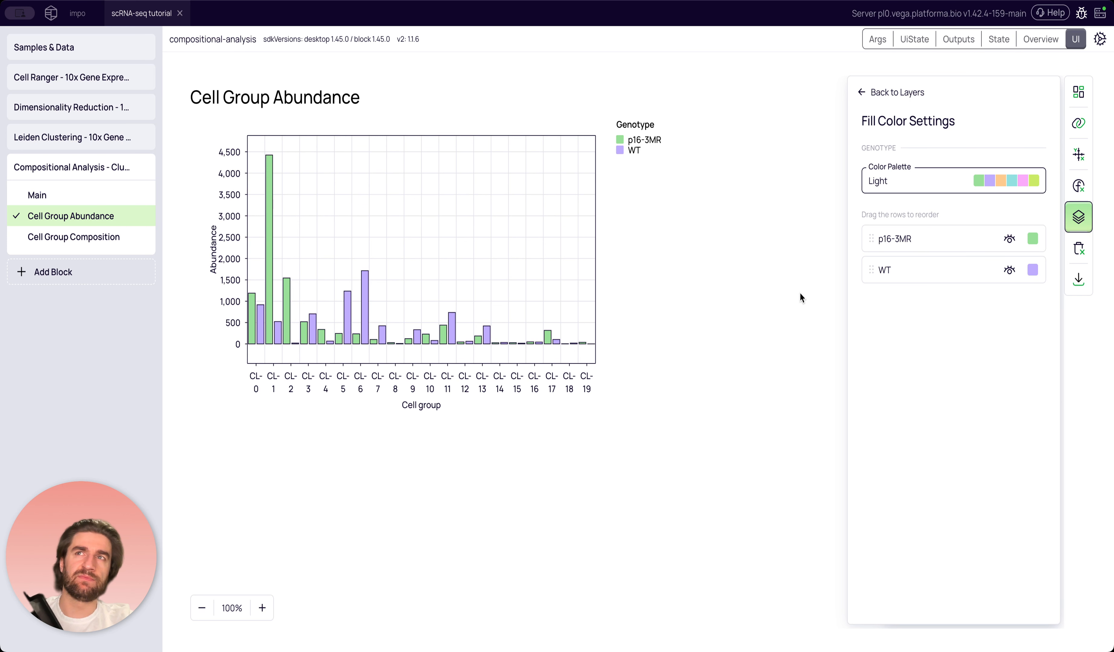
pyautogui.moveTo(871, 274); pyautogui.dragTo(878, 238)
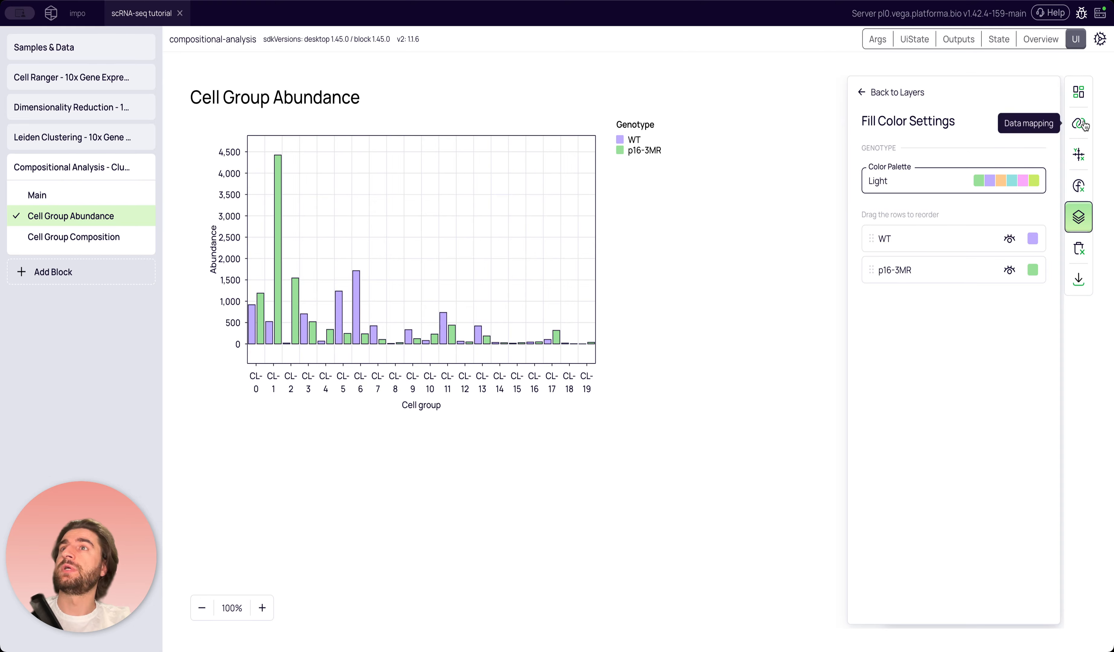
# Rotate the x-axis labels of the Cell Group Abundance chart to 45°
pyautogui.click(1079, 154)
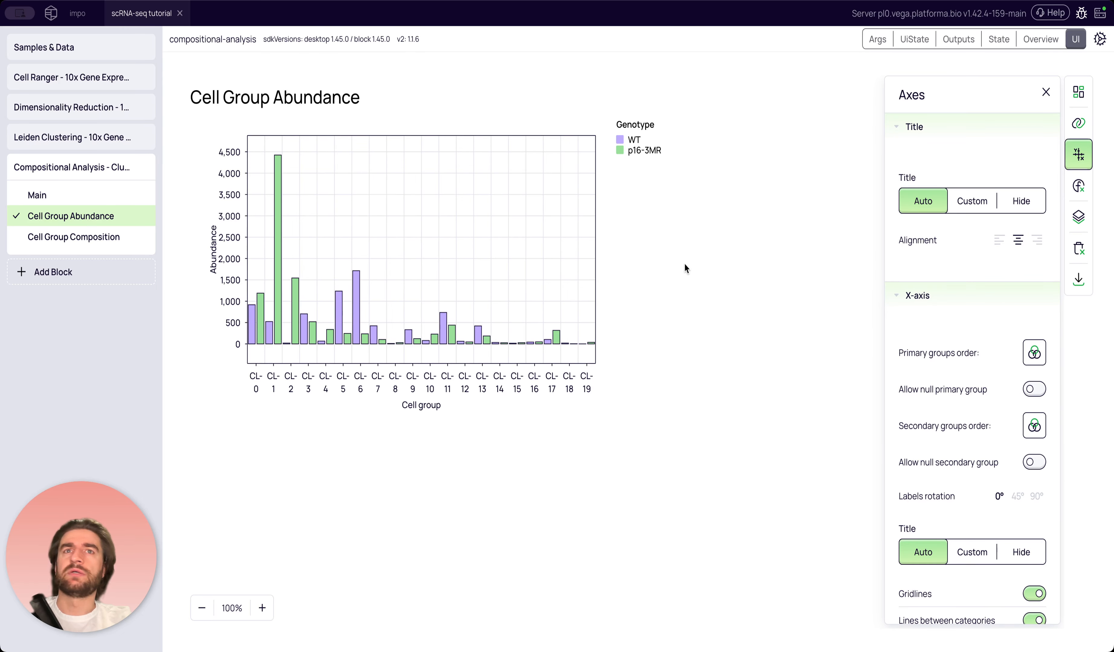
pyautogui.scroll(-3, 986, 406)
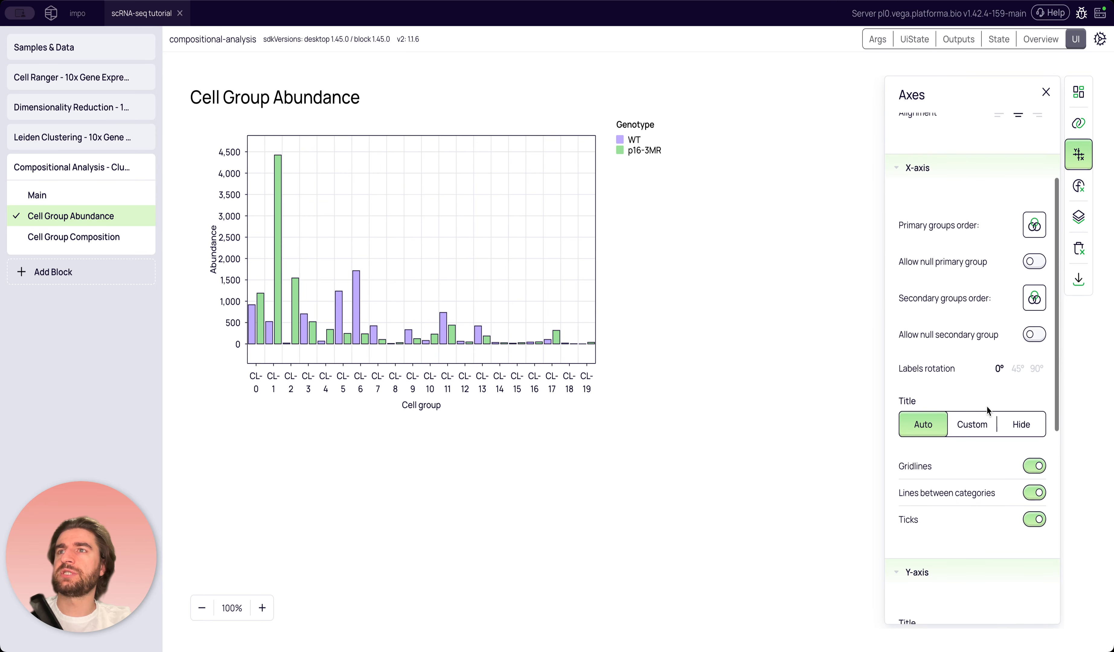
pyautogui.click(1017, 369)
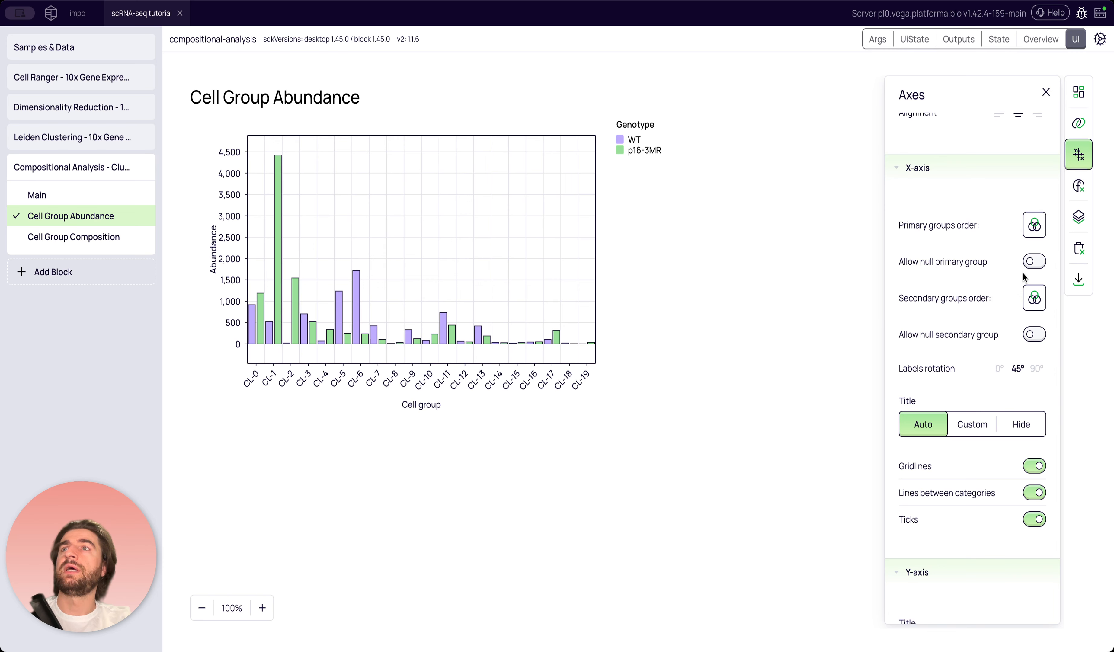
pyautogui.scroll(3, 1013, 269)
# Try the Dark and Triadic color palettes for the Genotype fill colors of the bars
pyautogui.click(1074, 219)
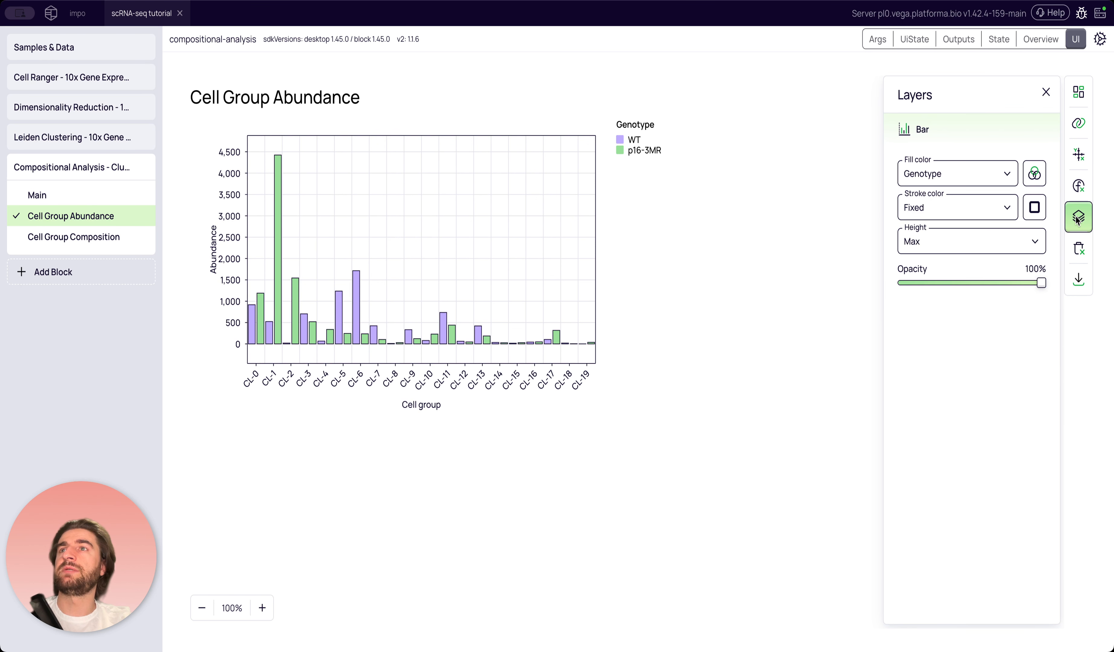
pyautogui.click(1034, 173)
pyautogui.click(993, 184)
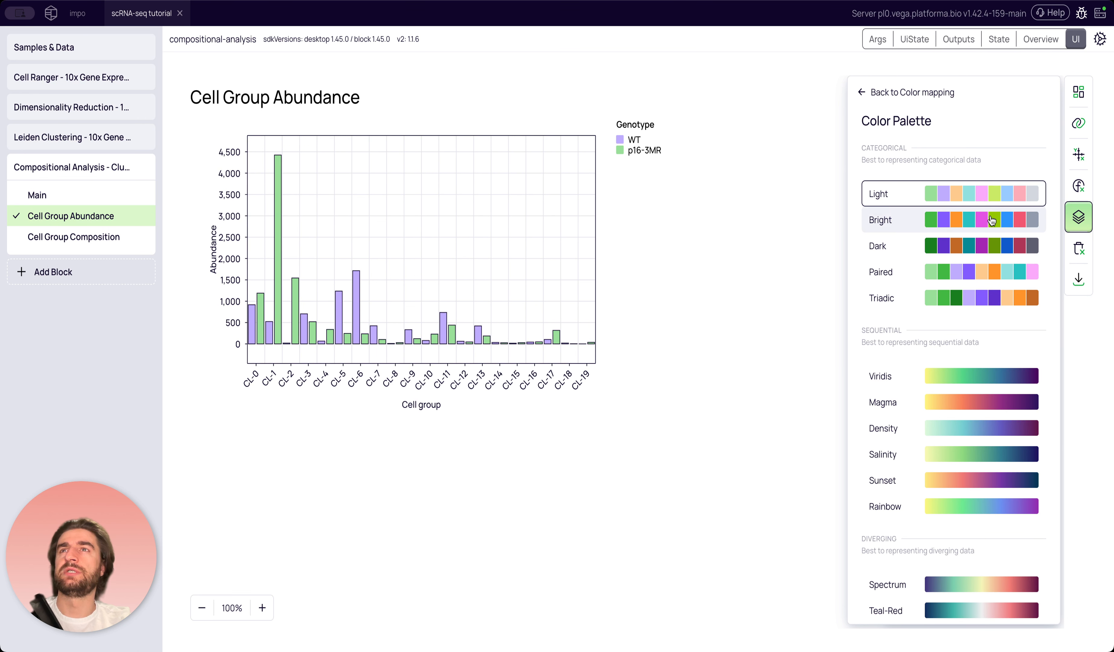
pyautogui.click(971, 247)
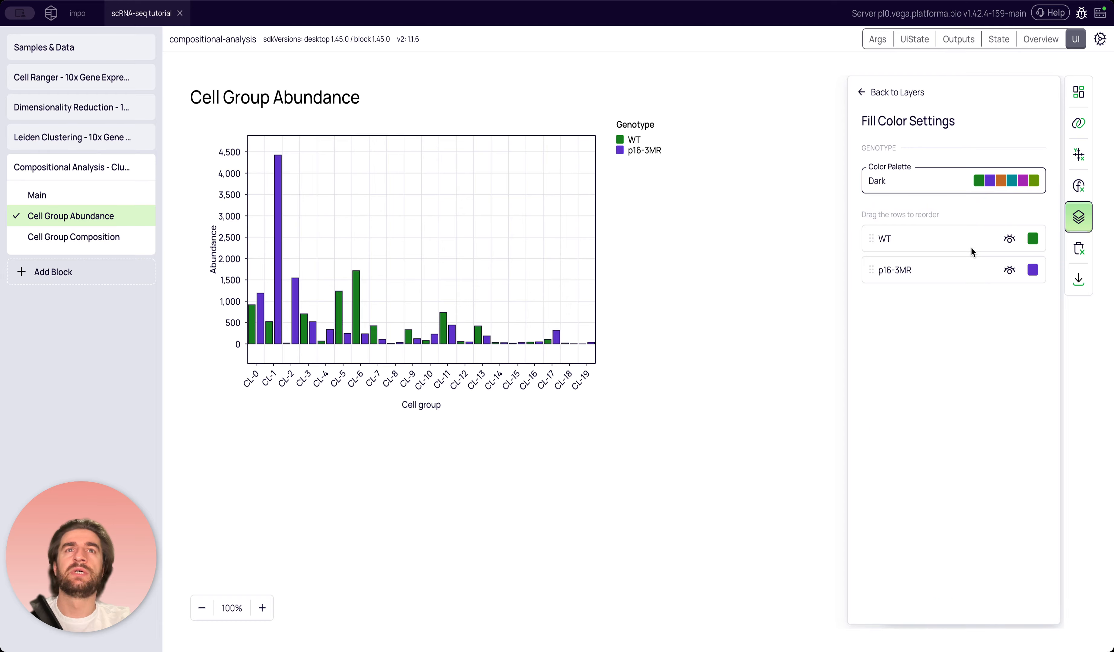
pyautogui.click(993, 188)
pyautogui.click(984, 295)
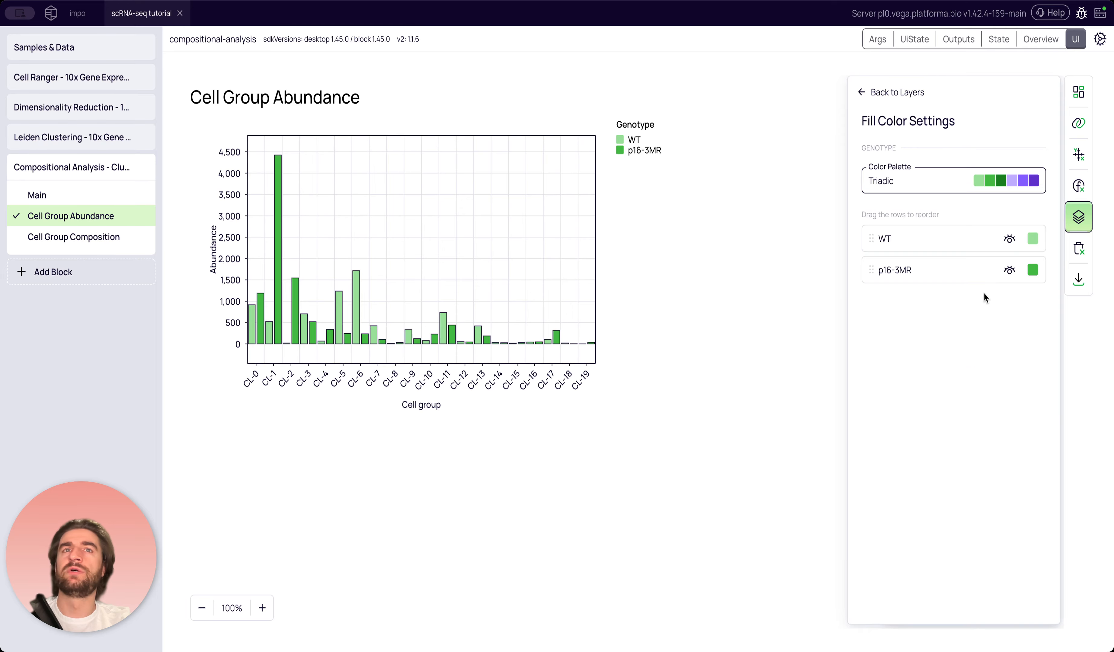
# Set the Genotype fill color palette of the abundance bars to Bright and leave the chart settings
pyautogui.click(988, 190)
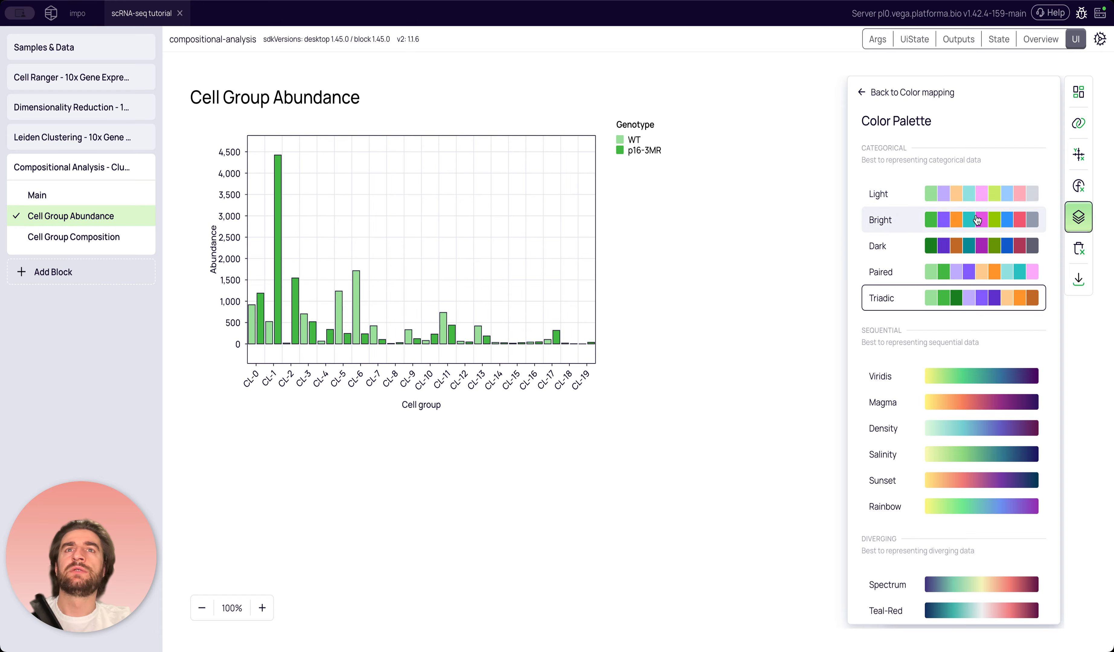
pyautogui.click(977, 219)
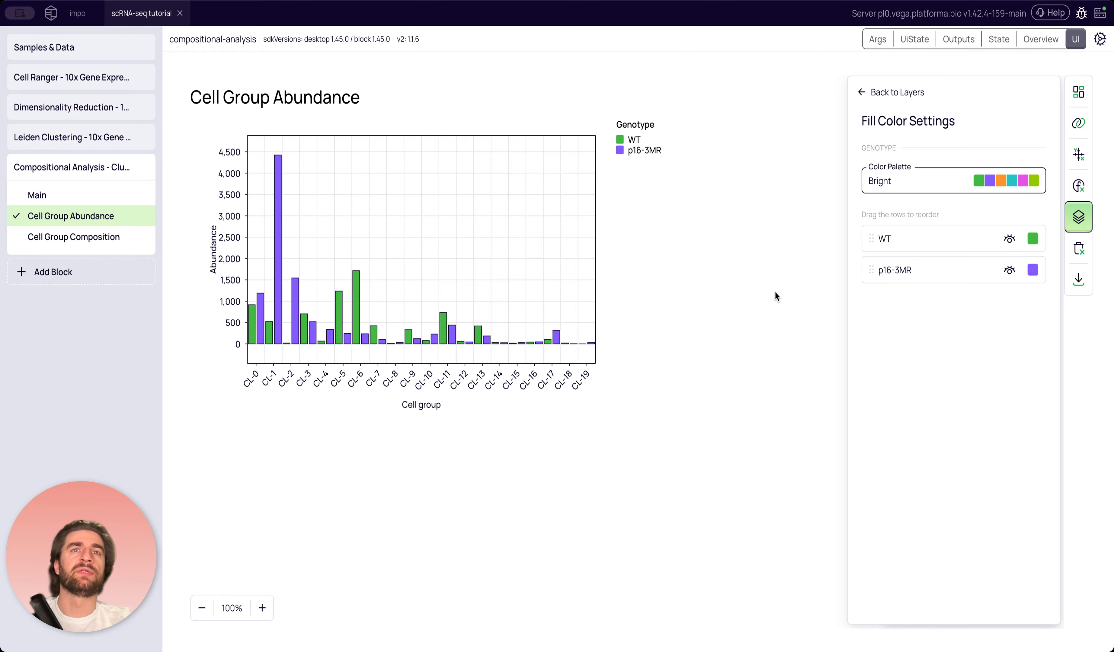
pyautogui.click(985, 183)
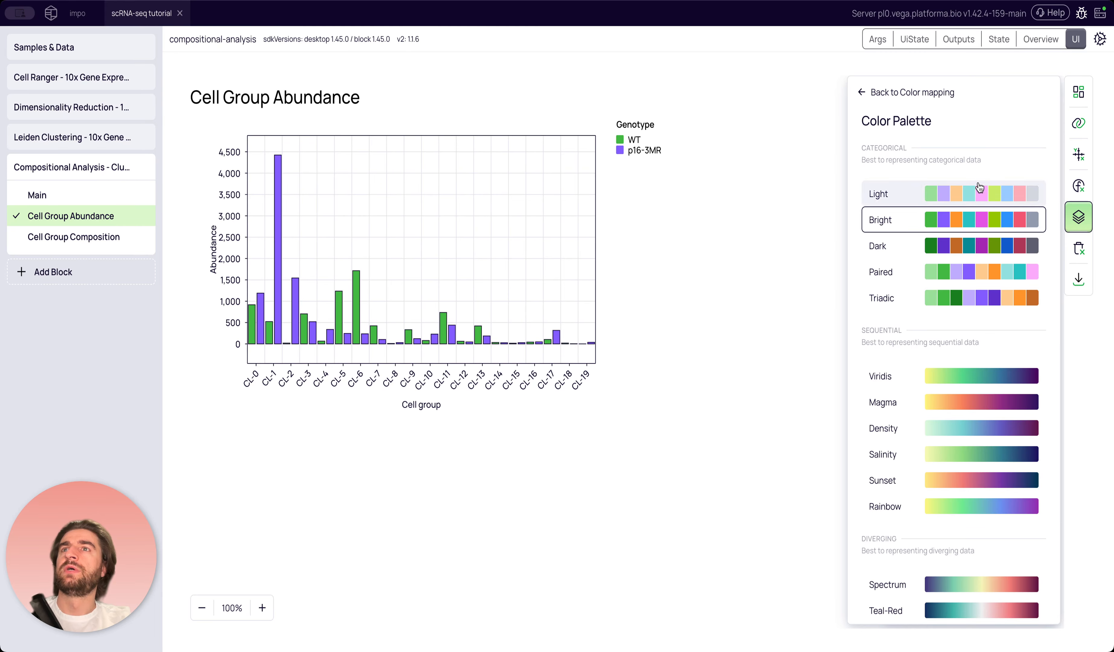
pyautogui.click(778, 231)
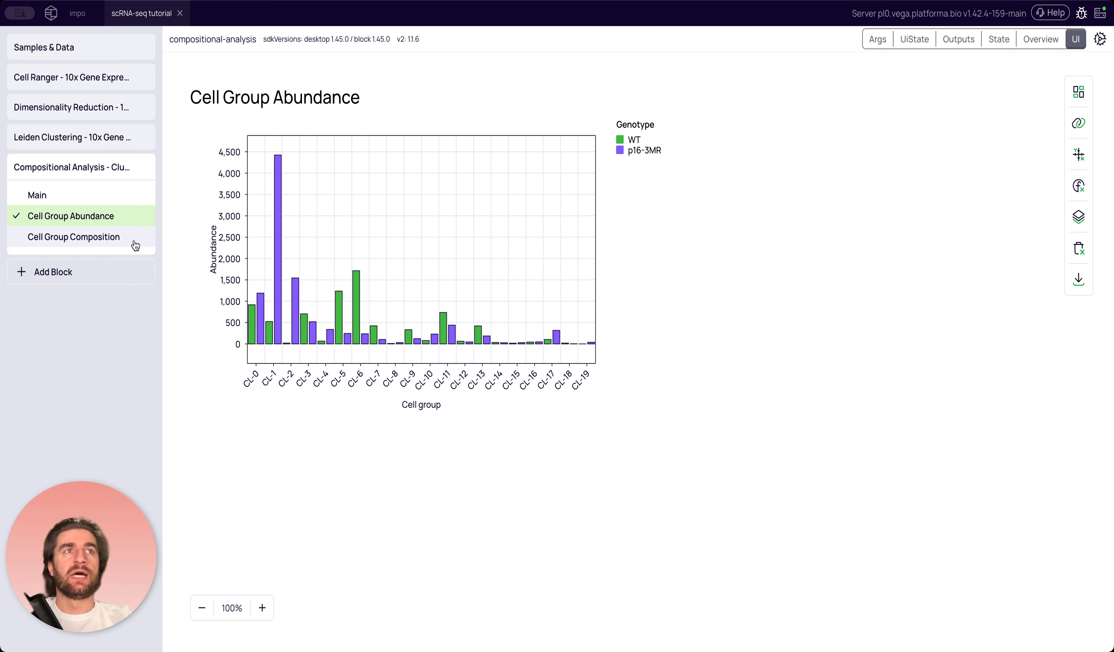
# Open the Cell Group Composition chart and examine the relative abundance of the cell groups per genotype
pyautogui.click(72, 238)
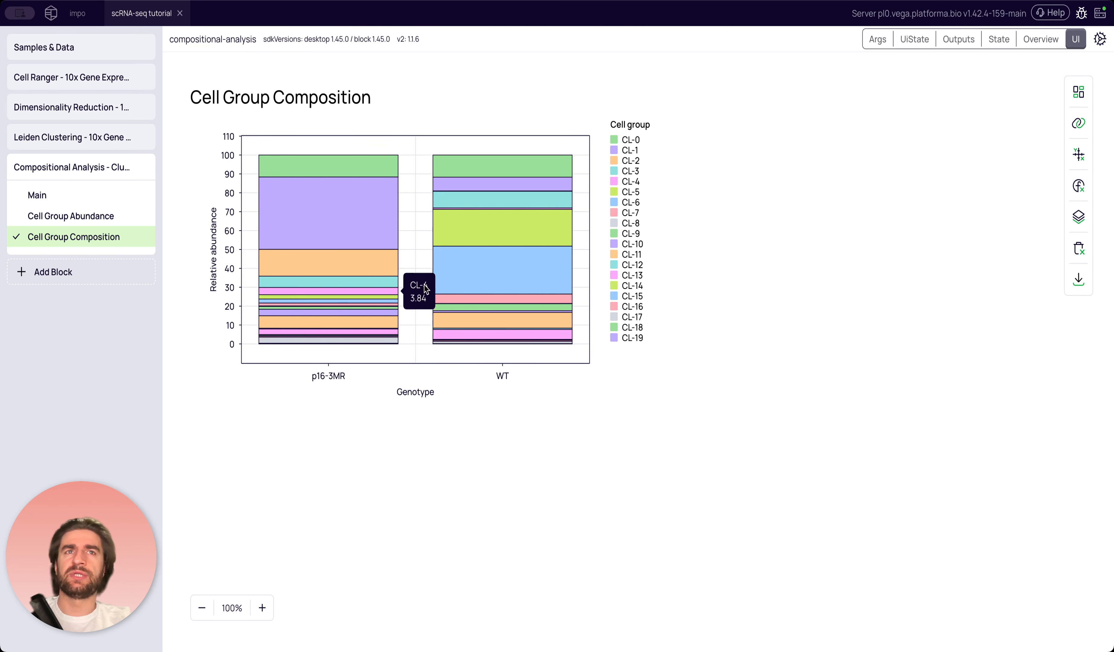
pyautogui.click(1079, 217)
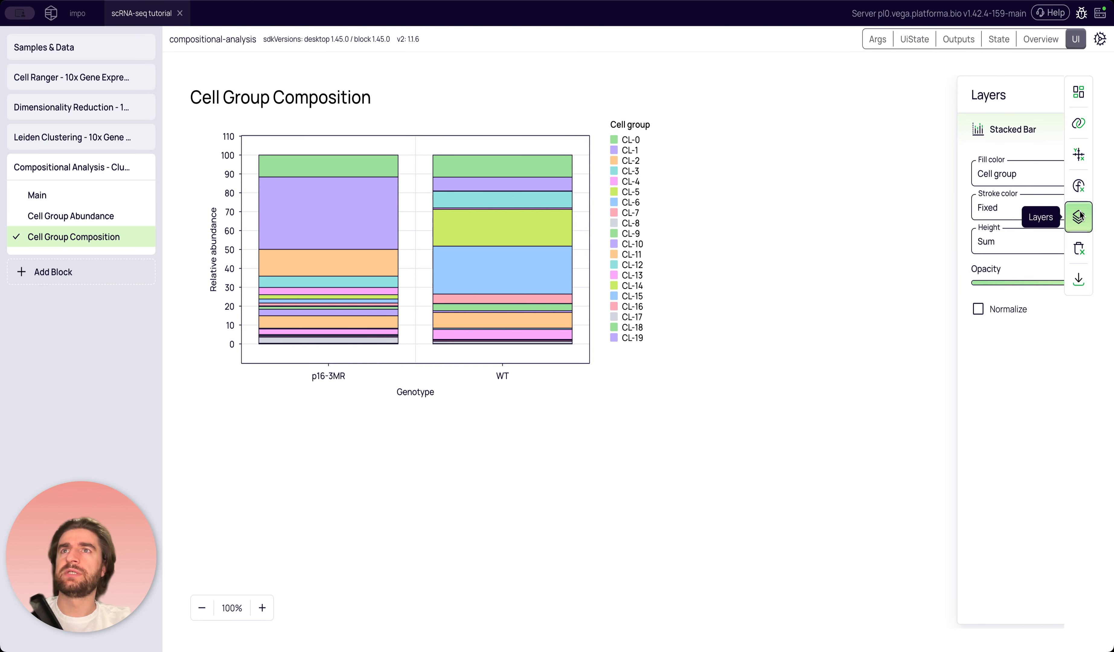
pyautogui.click(1033, 176)
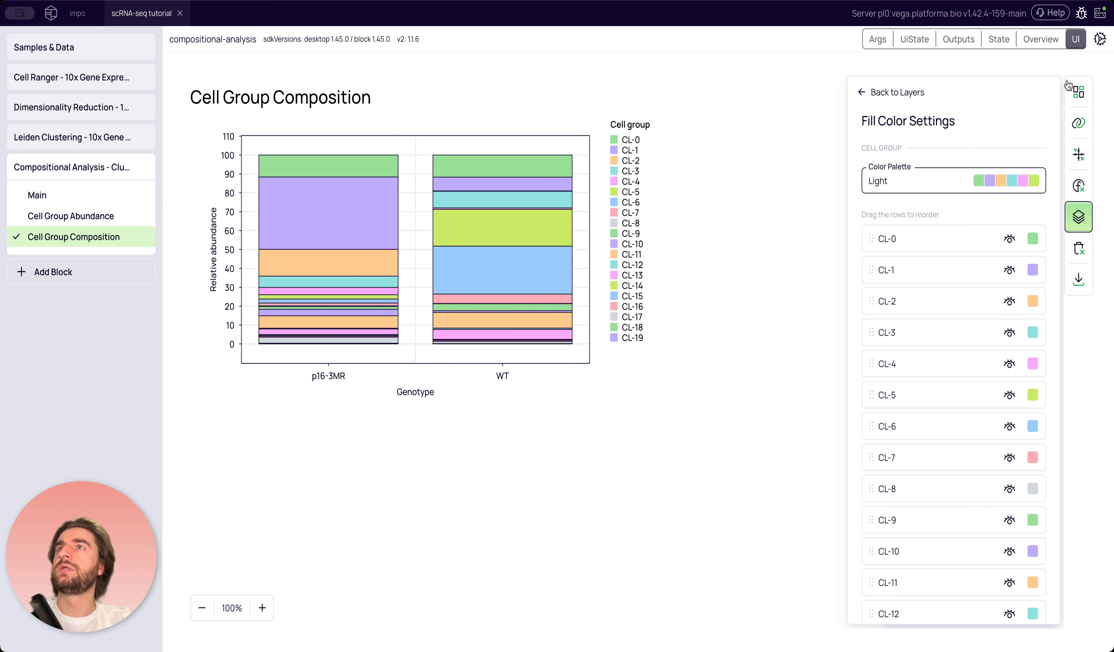
pyautogui.click(861, 92)
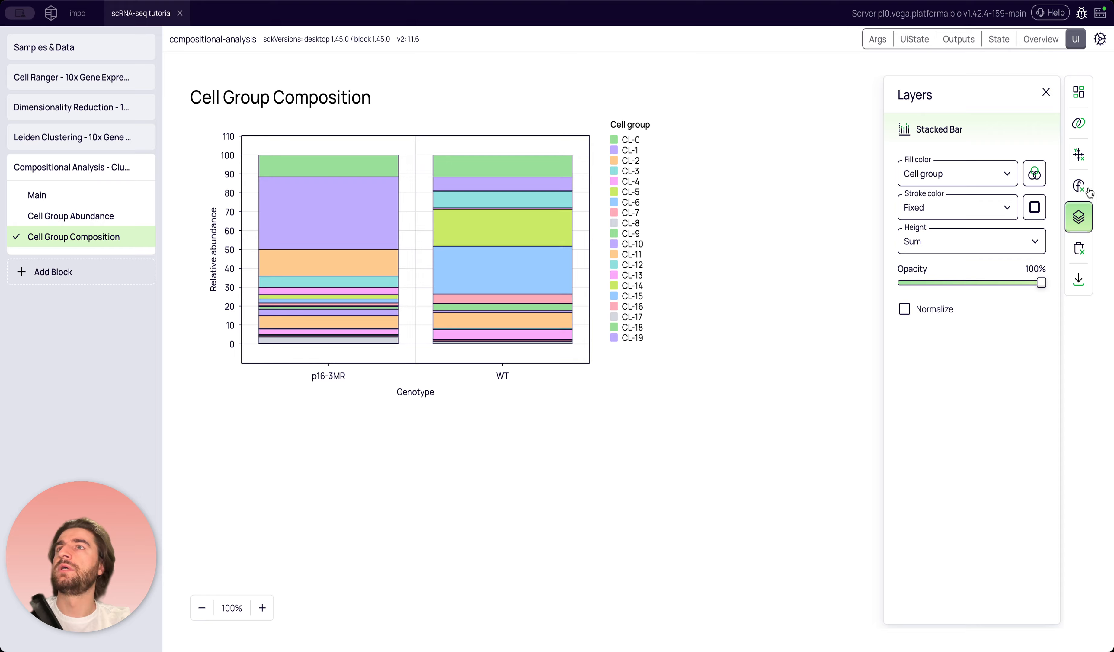
# Reorder the x-axis primary groups of the composition chart so that WT comes before p16-3MR
pyautogui.click(1079, 155)
pyautogui.scroll(-2, 965, 389)
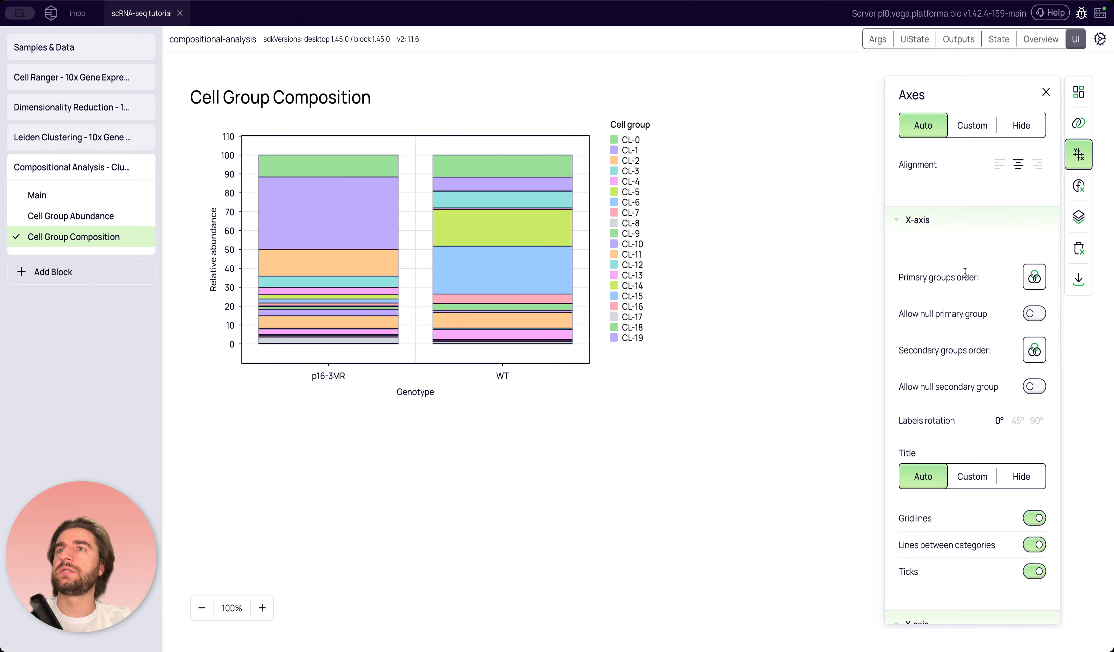
pyautogui.click(1034, 277)
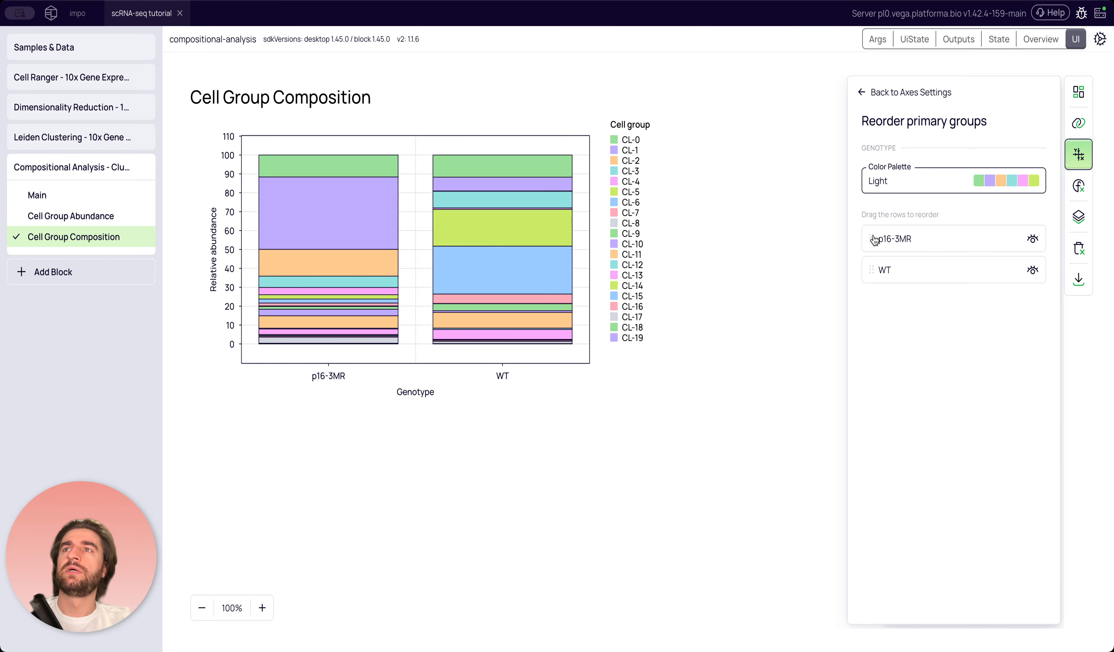
pyautogui.moveTo(874, 241); pyautogui.dragTo(871, 293)
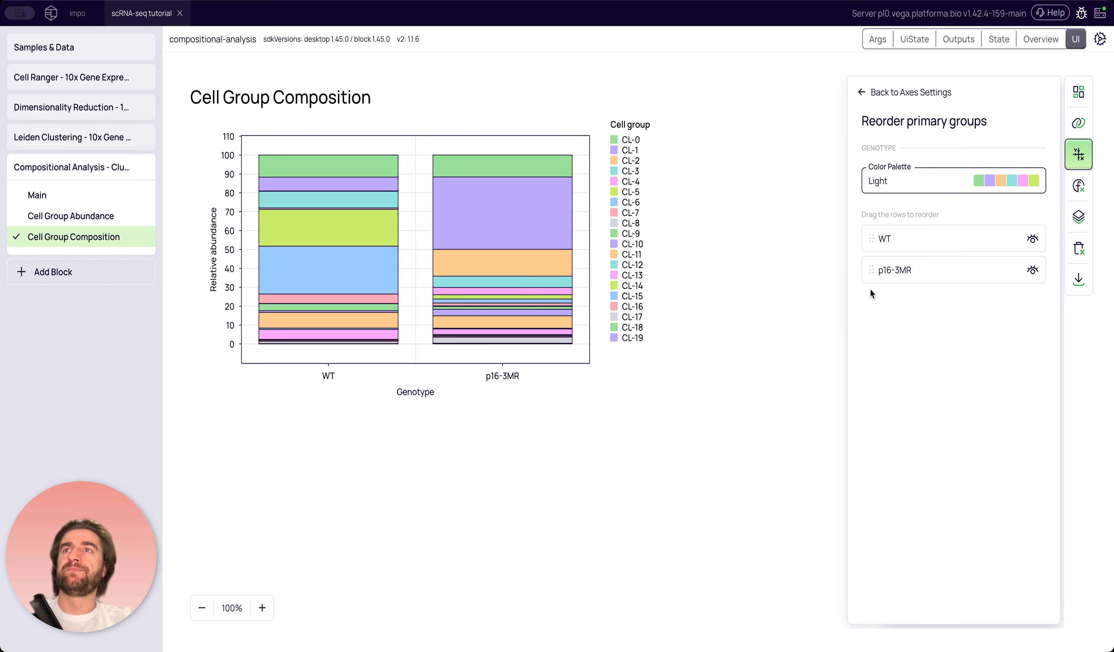
pyautogui.click(861, 92)
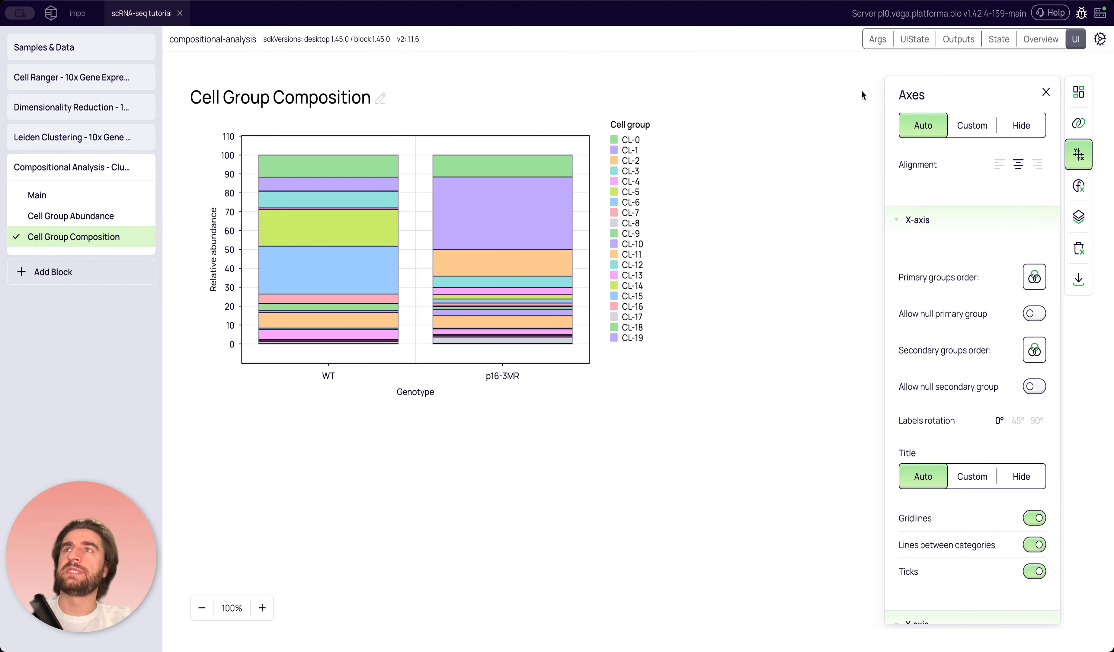
pyautogui.click(1047, 92)
# Change the composition chart template to Stacked Bar + Stream Area and set its Cell group color palette to Triadic
pyautogui.click(1079, 92)
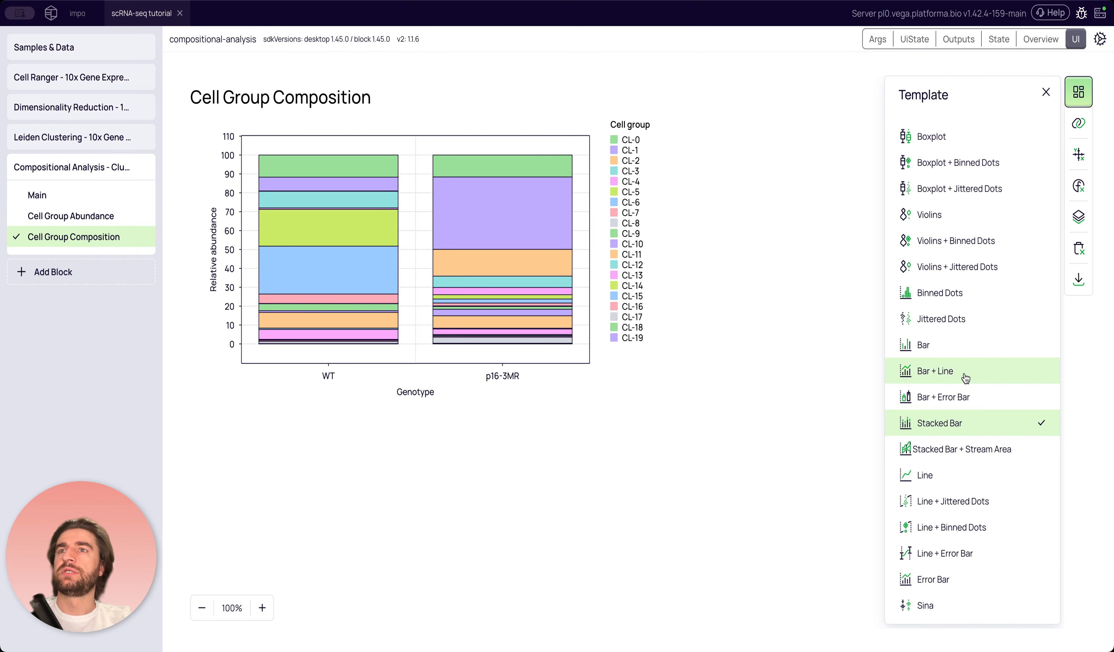
pyautogui.click(995, 452)
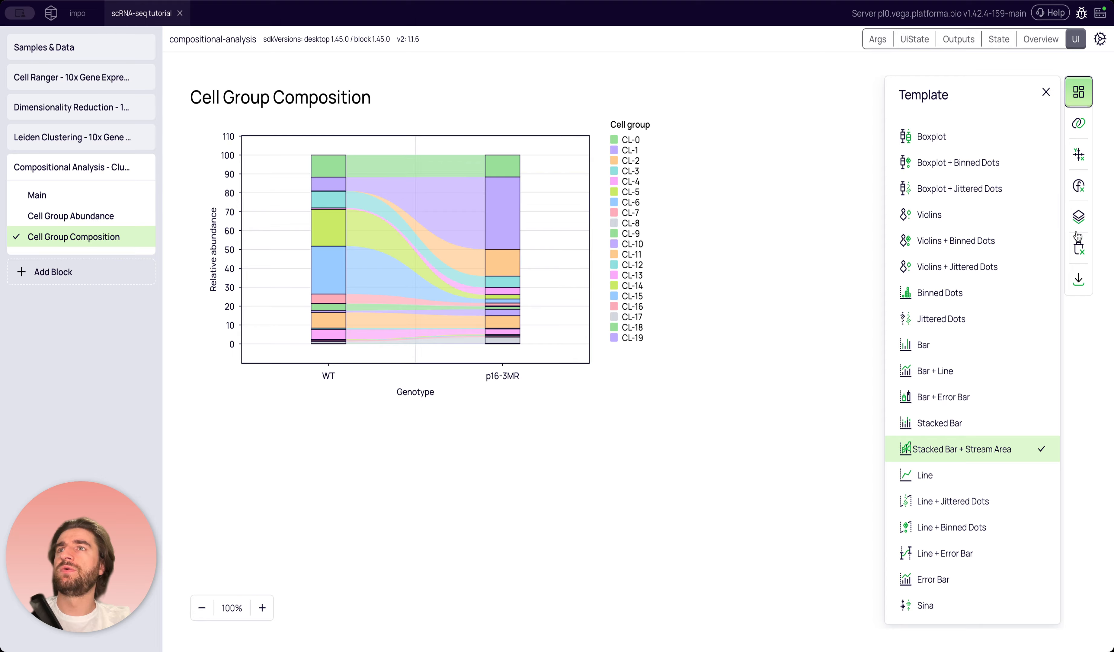
pyautogui.click(1079, 217)
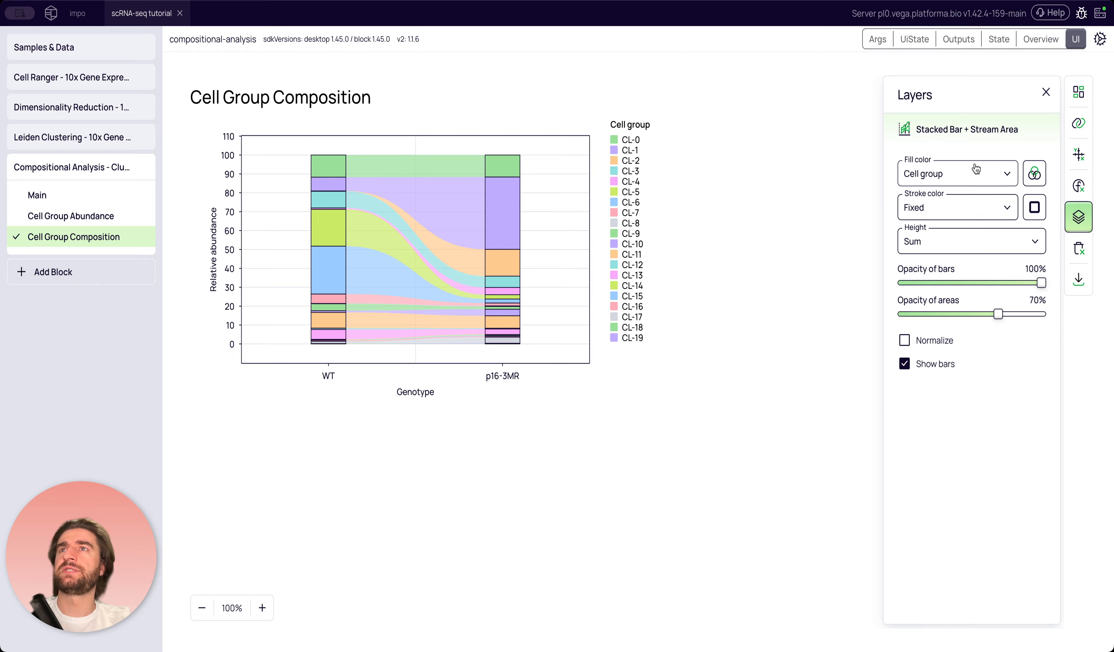
pyautogui.click(1038, 179)
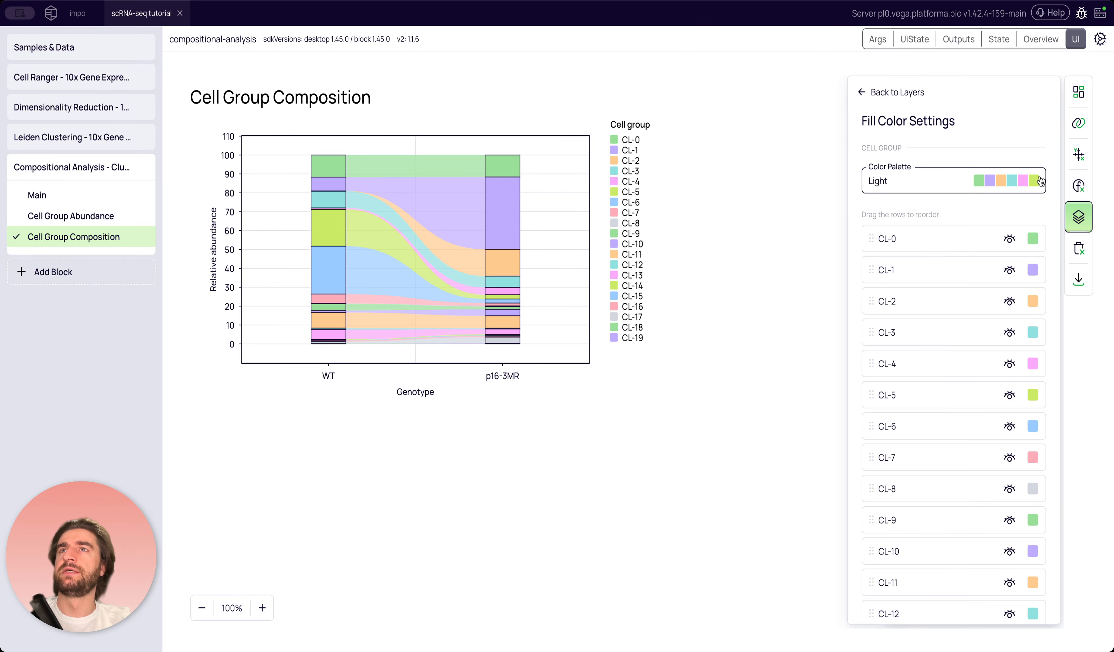
pyautogui.click(971, 184)
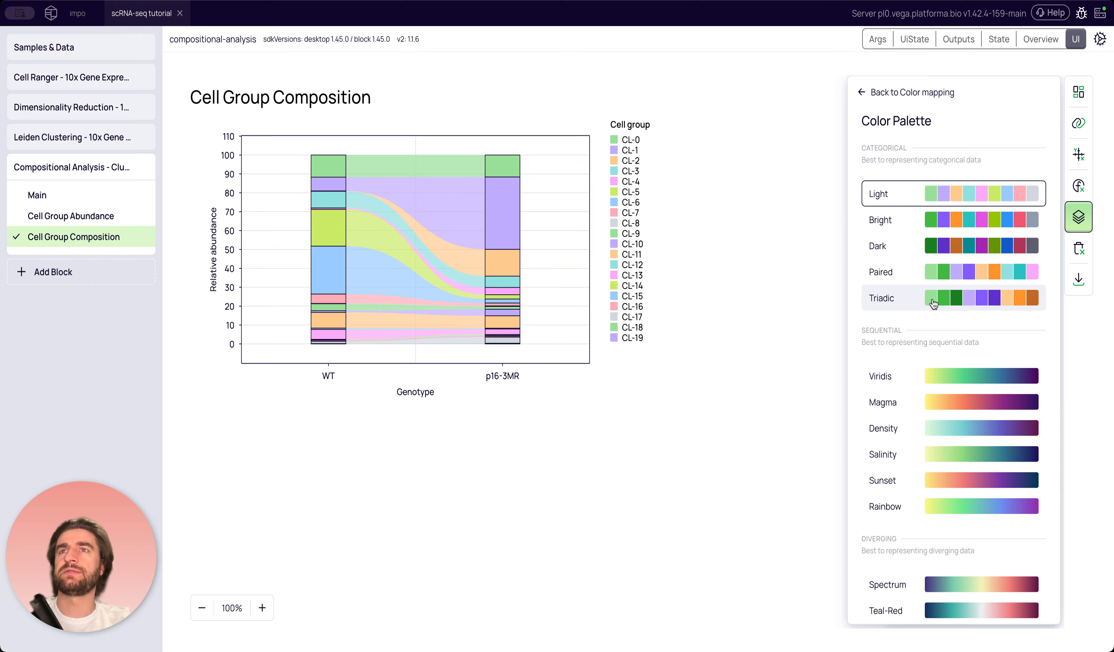
pyautogui.click(987, 301)
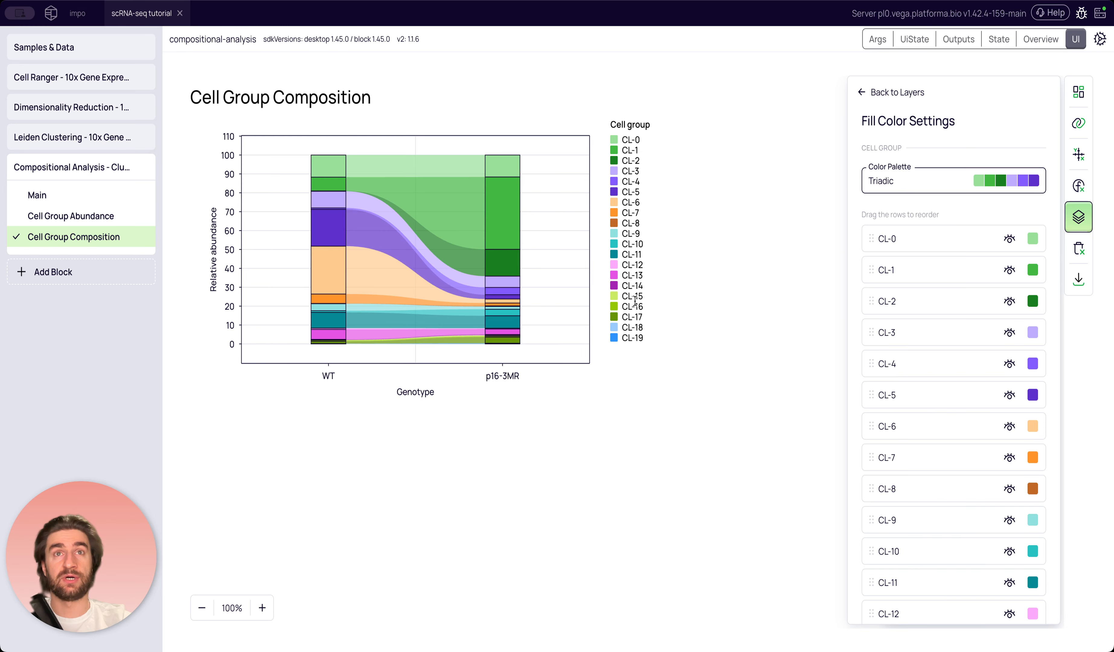
pyautogui.click(720, 304)
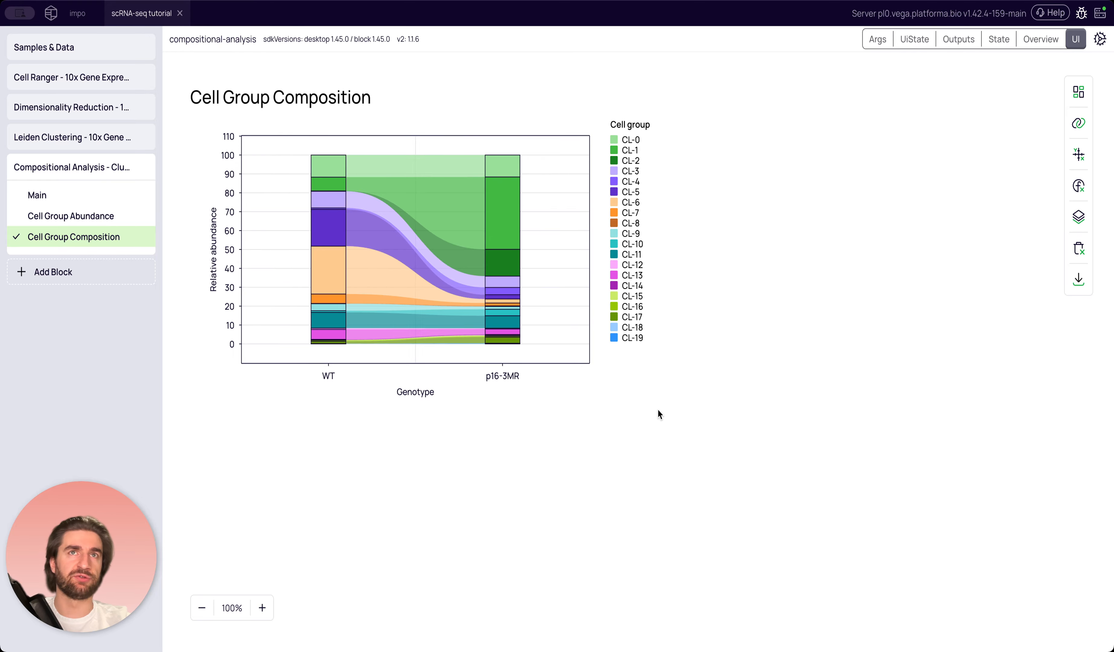
# Inspect the relative abundance of CL-1 in WT and p16-3MR, and of CL-6 in WT
pyautogui.moveTo(332, 187)
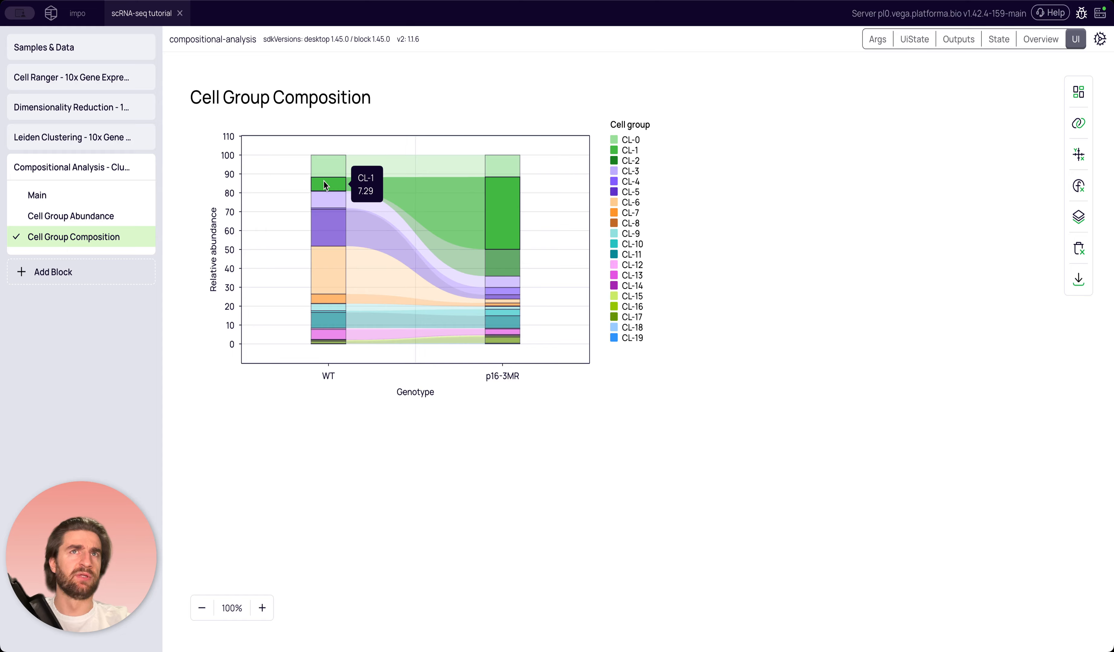
pyautogui.moveTo(500, 218)
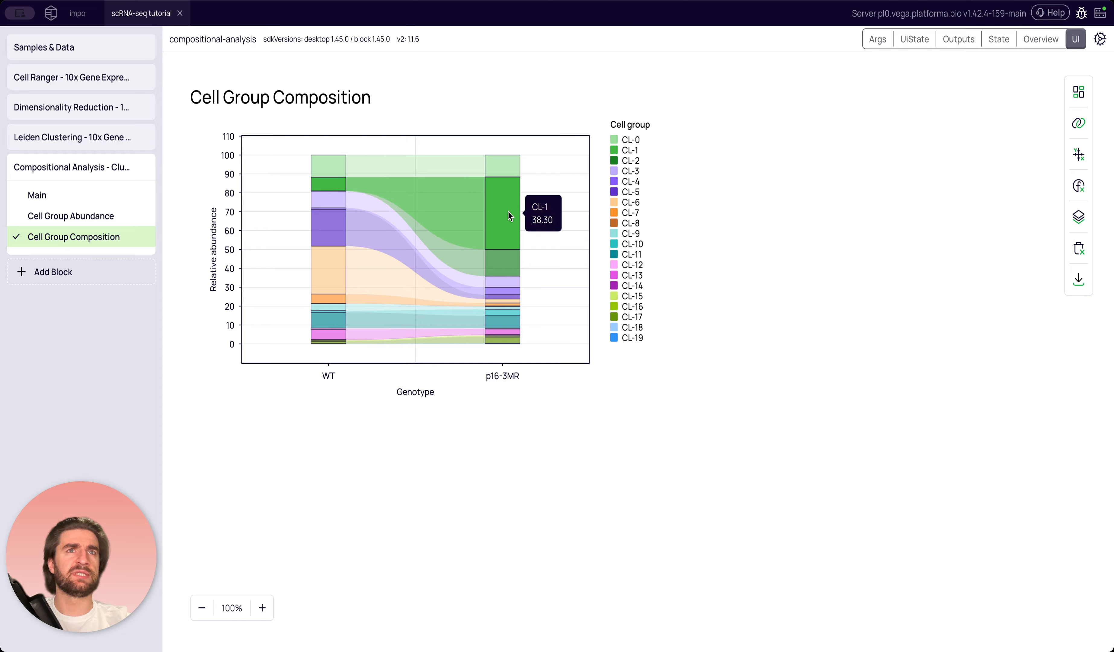
pyautogui.moveTo(334, 271)
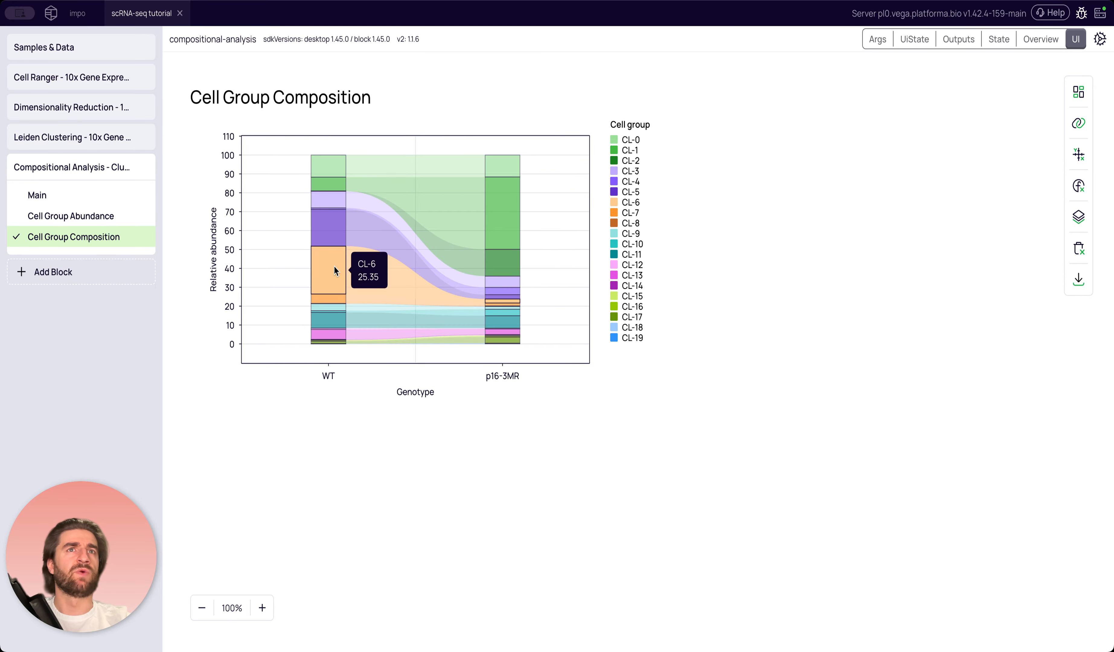